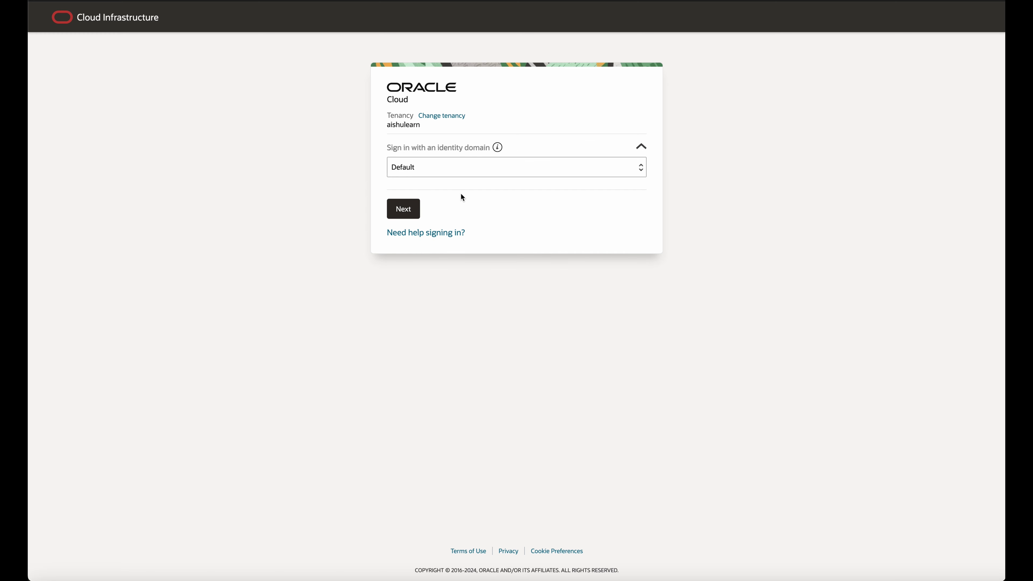
Step: Sign in to the tenancy through the Default identity domain and skip the console's welcome tour
click(412, 209)
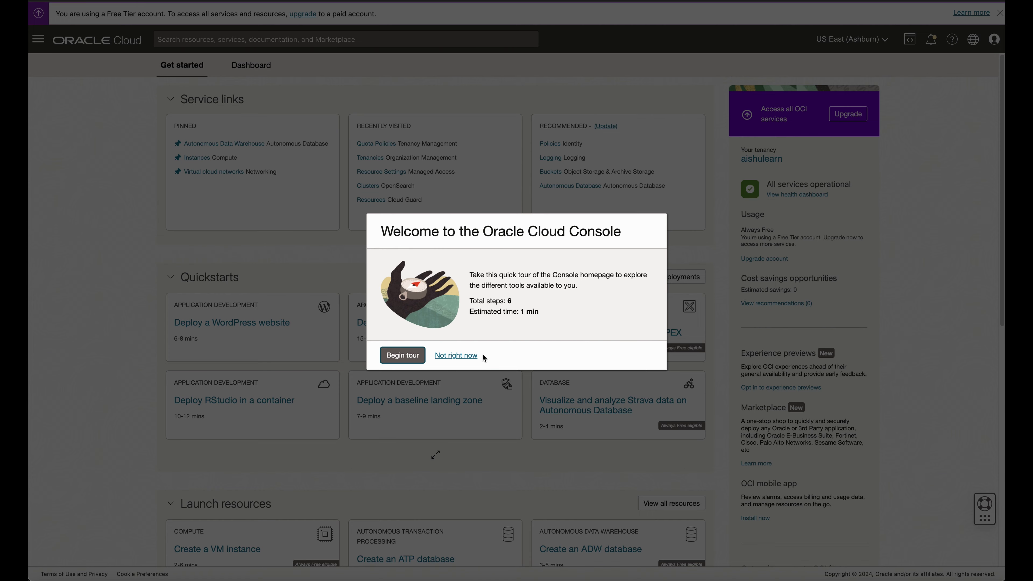
click(460, 356)
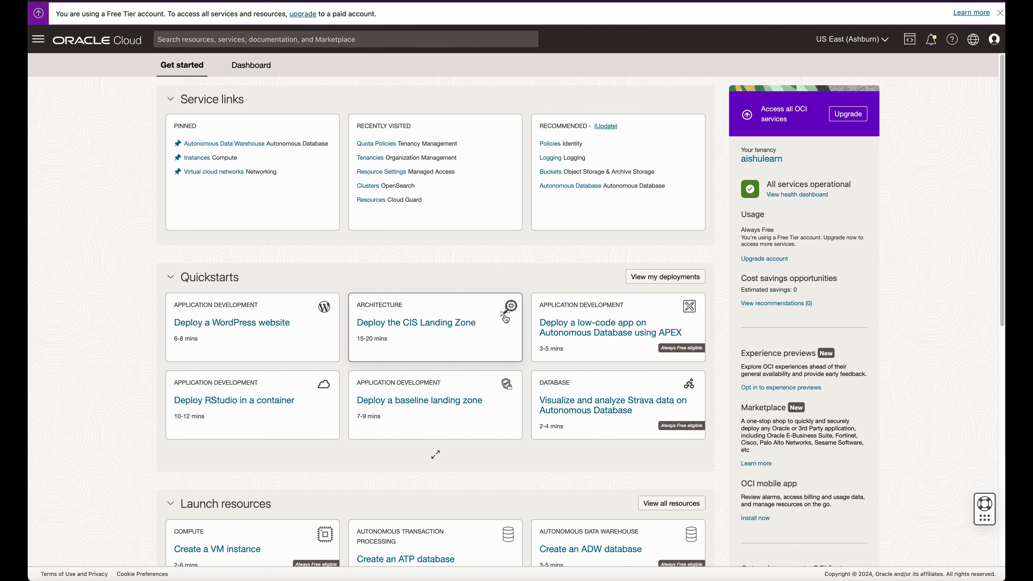
Step: Search the console for Quota and open the Limits, Quotas and Usage service
click(205, 41)
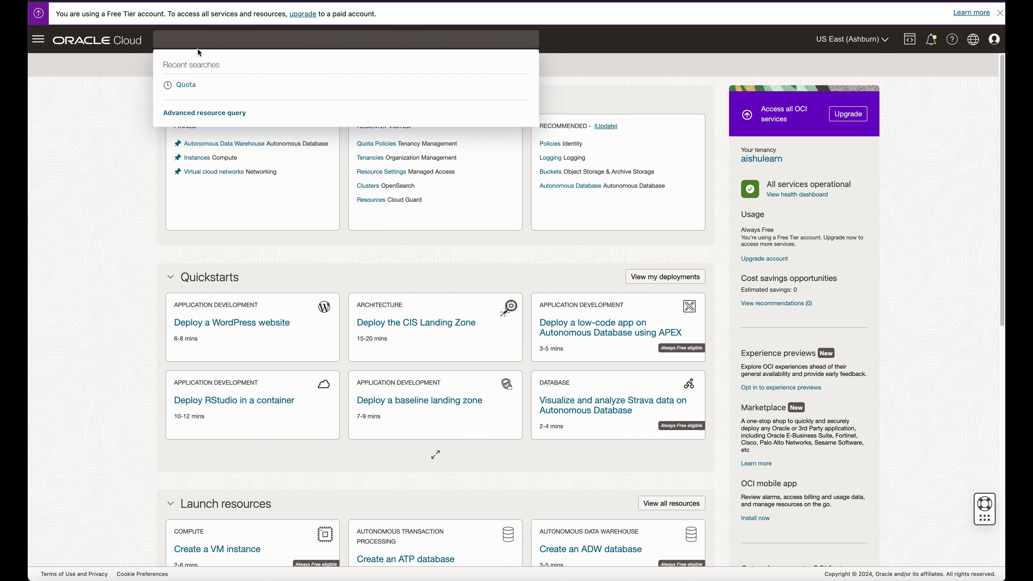
click(188, 84)
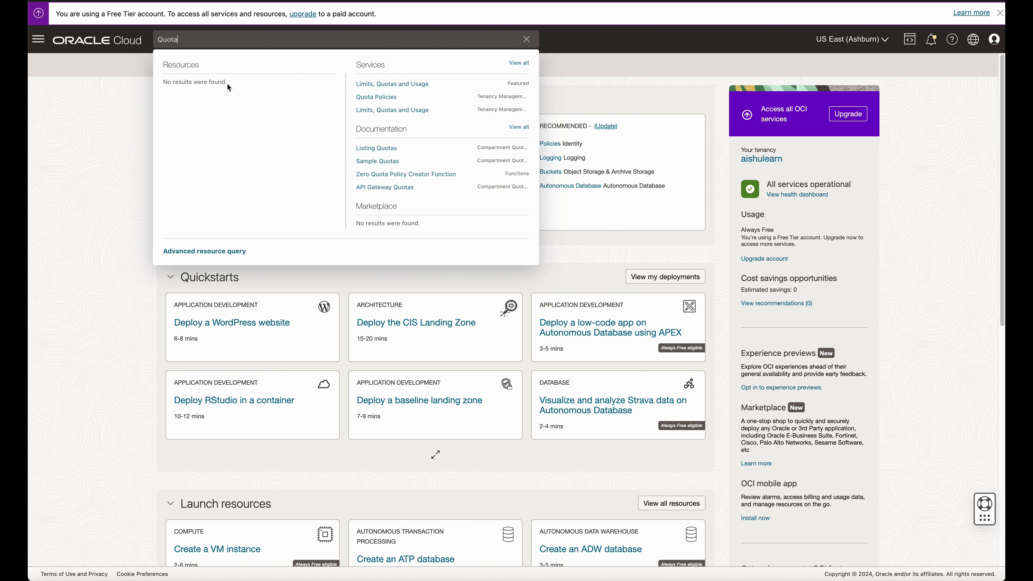
click(393, 88)
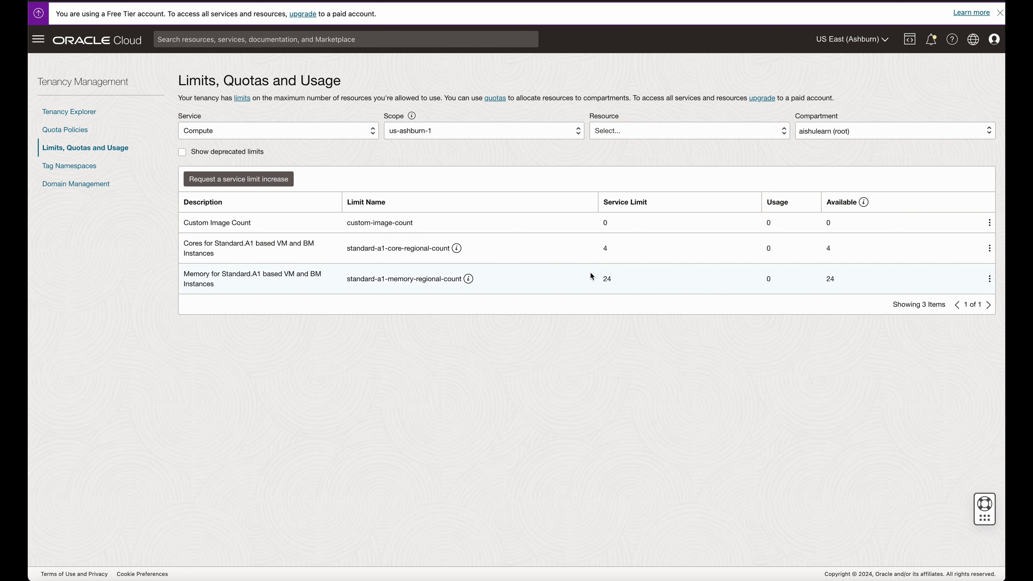
Step: Filter the tenancy limits to the Database service
click(243, 131)
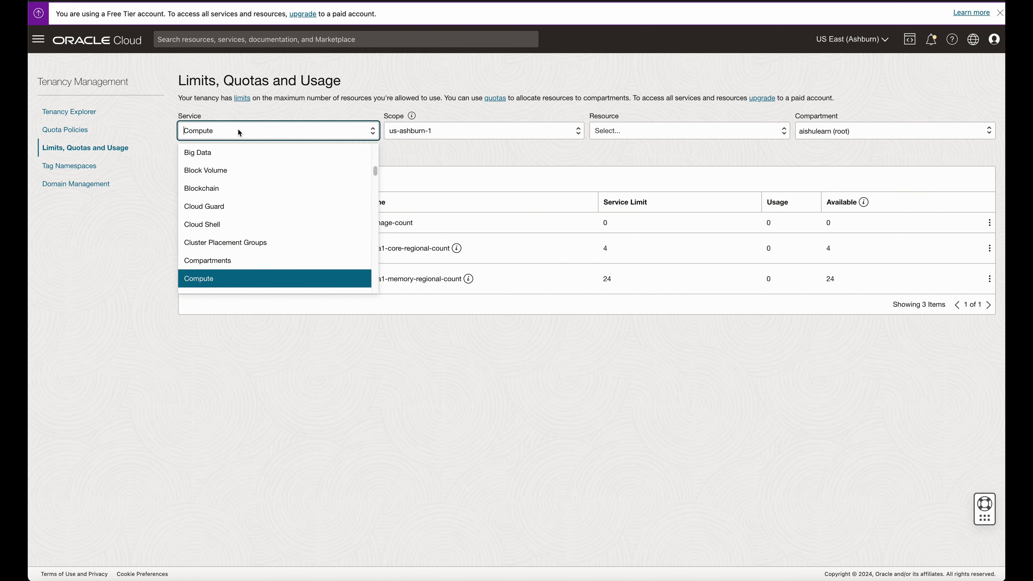
text(Da)
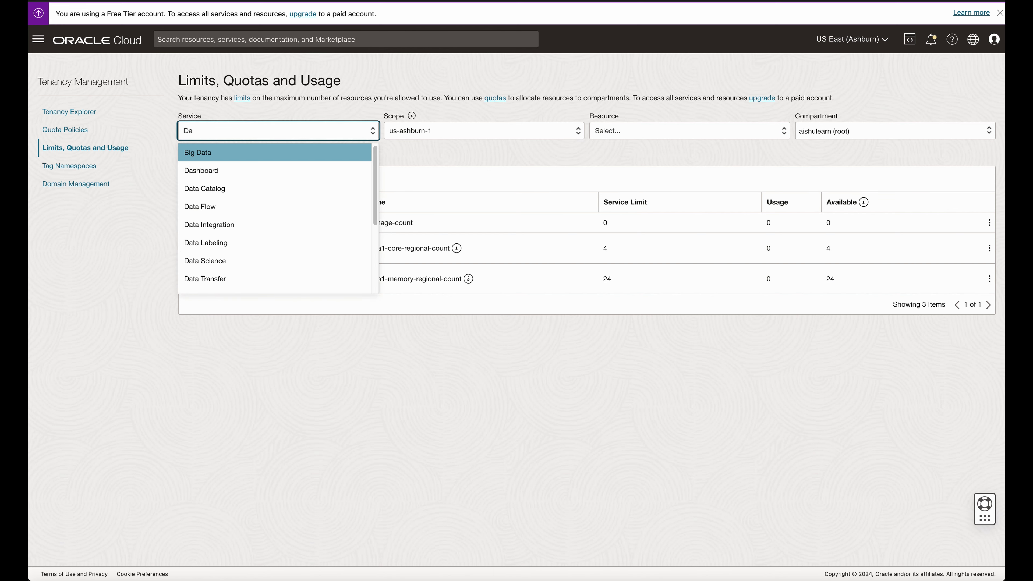
text(tabase)
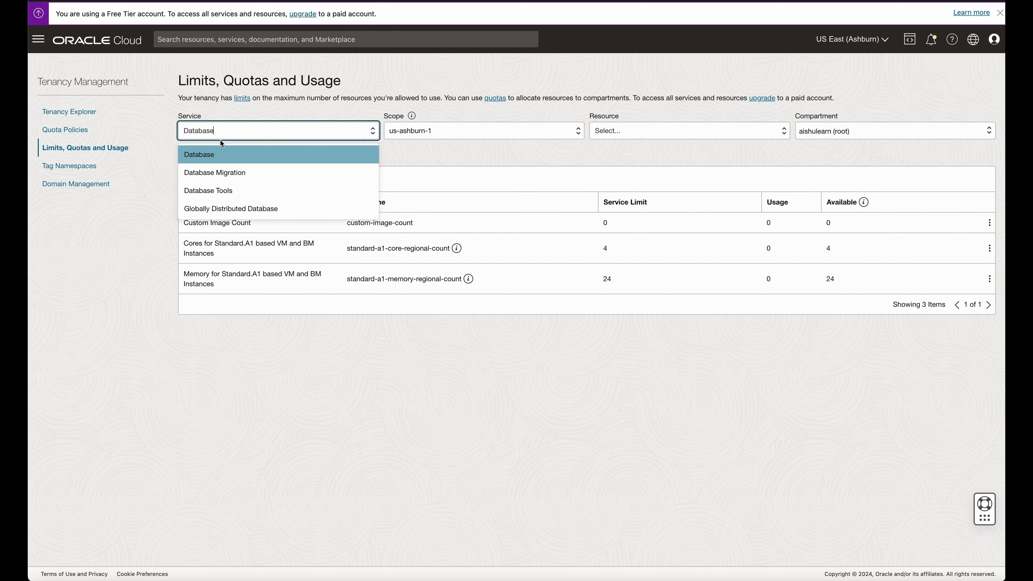
click(203, 154)
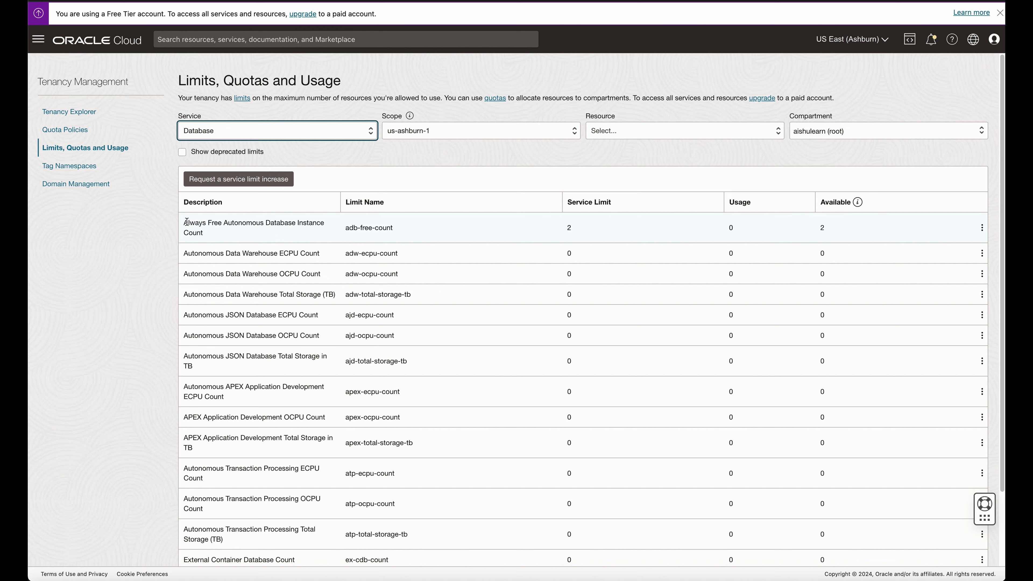
Step: Check the service limit, usage and availability of the Always Free Autonomous Database instance count
drag(185, 222, 224, 237)
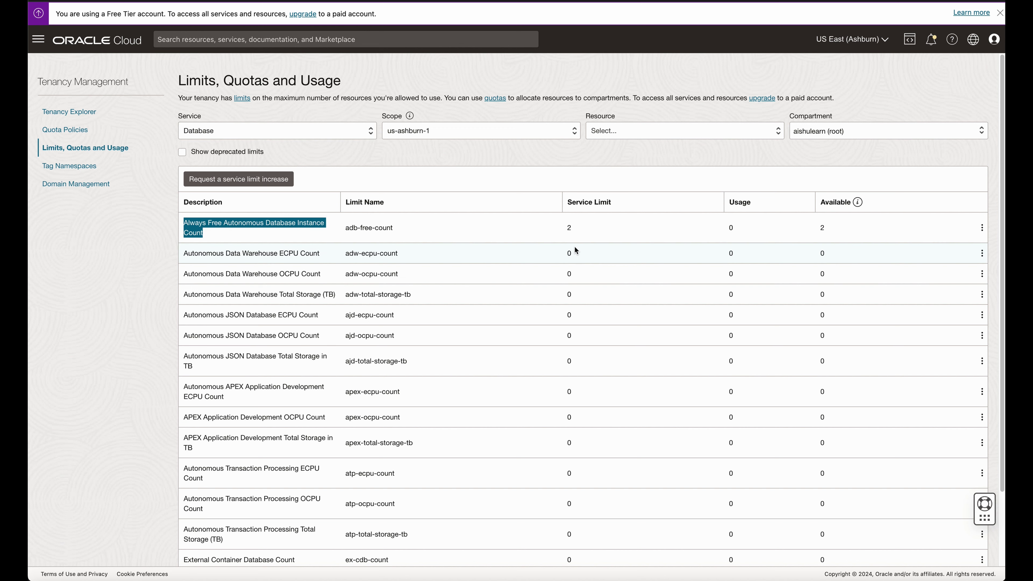
double_click(574, 229)
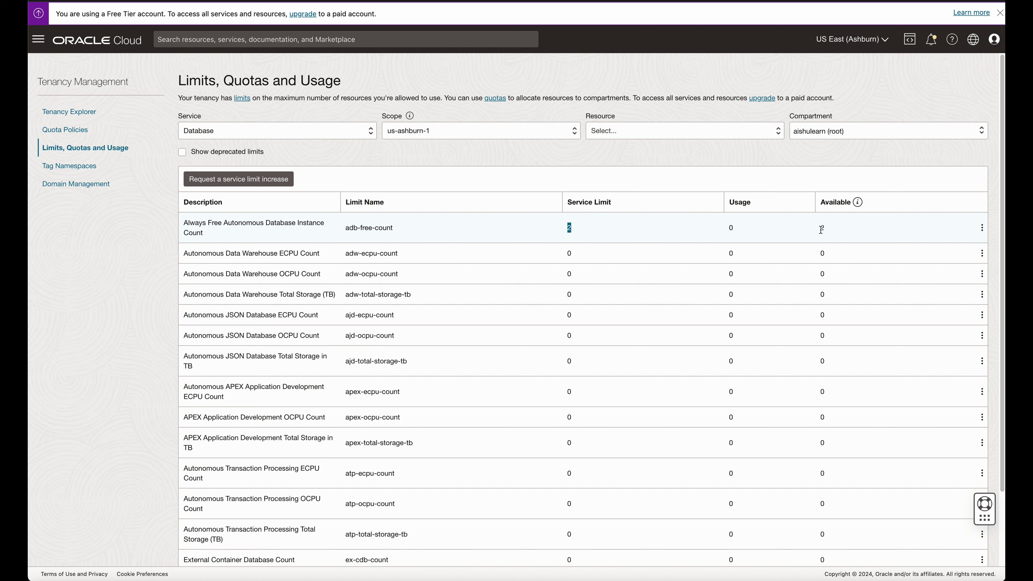
scroll(821, 229, down, 3)
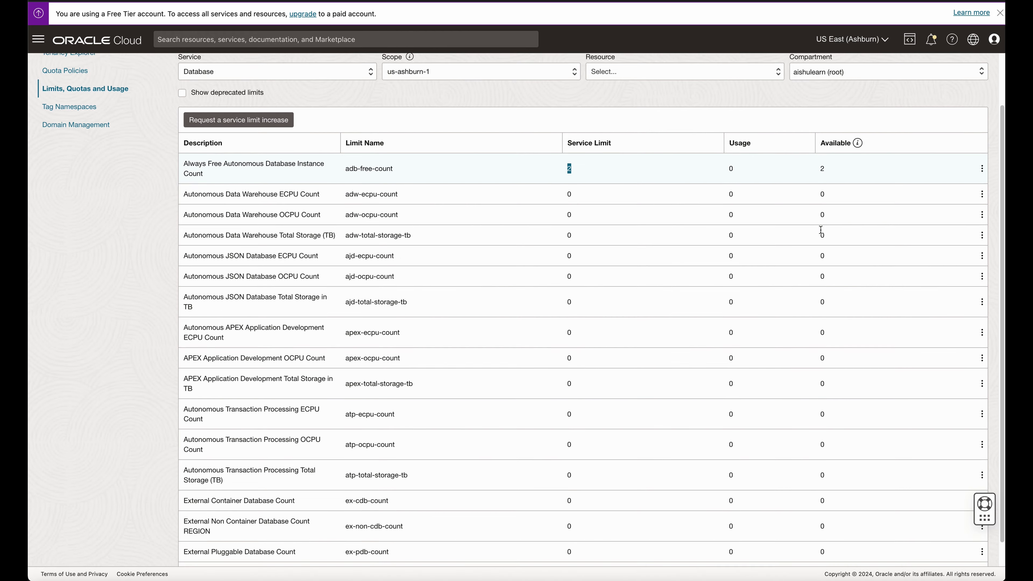
scroll(821, 229, up, 3)
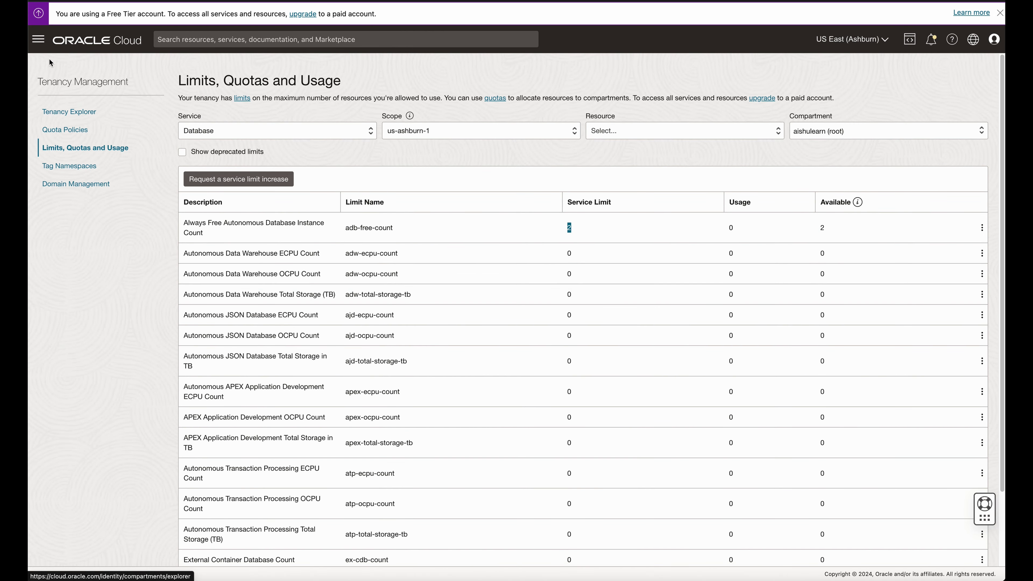
Step: Open the Autonomous Data Warehouse list and check that the aidemo compartment is selected
click(41, 45)
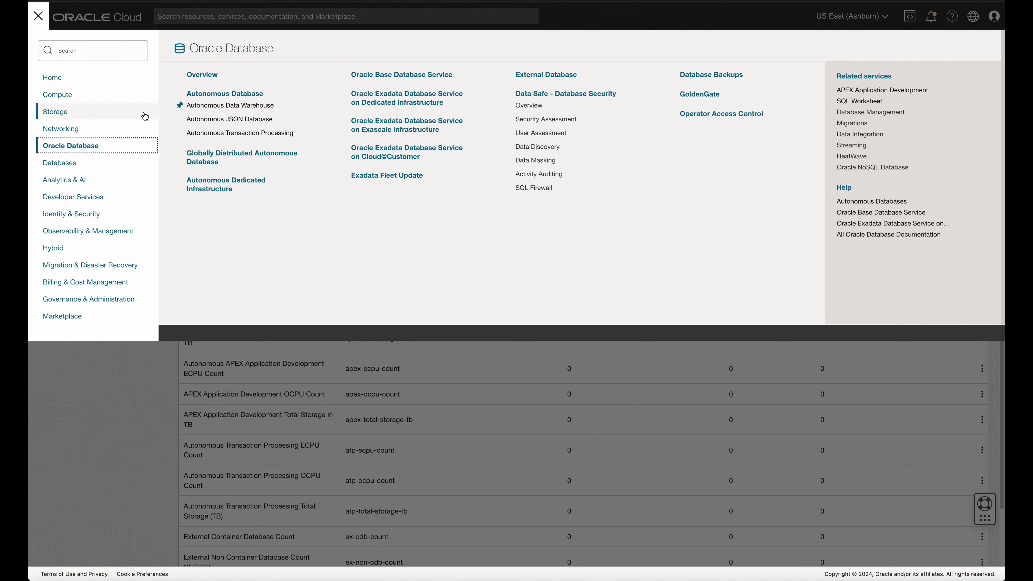
click(241, 107)
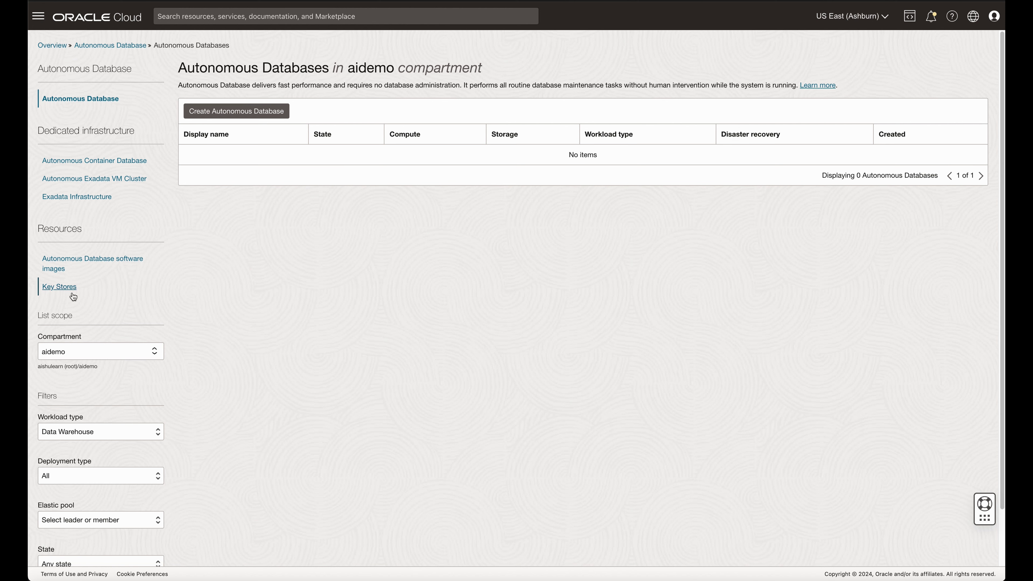
click(83, 350)
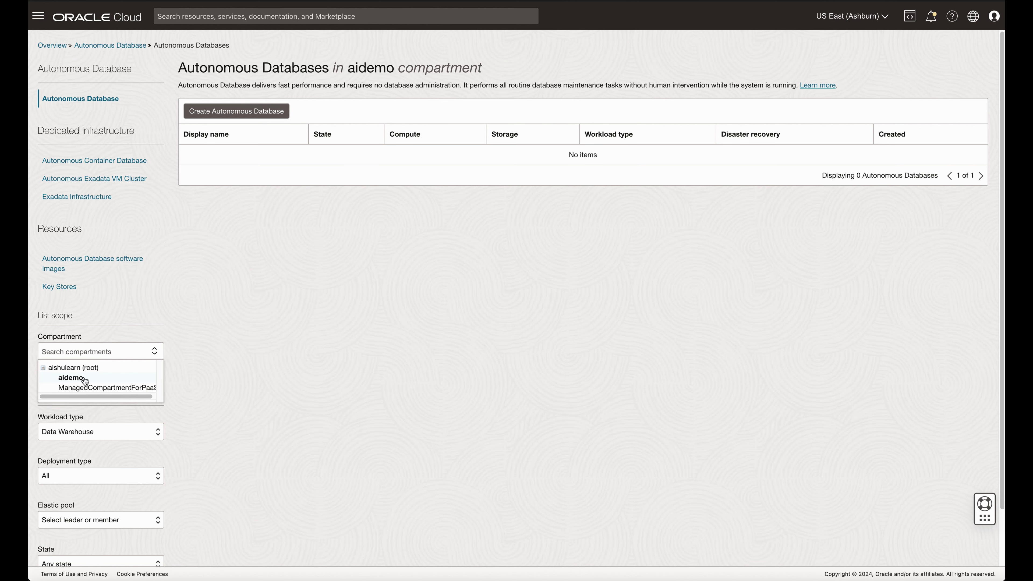
click(230, 368)
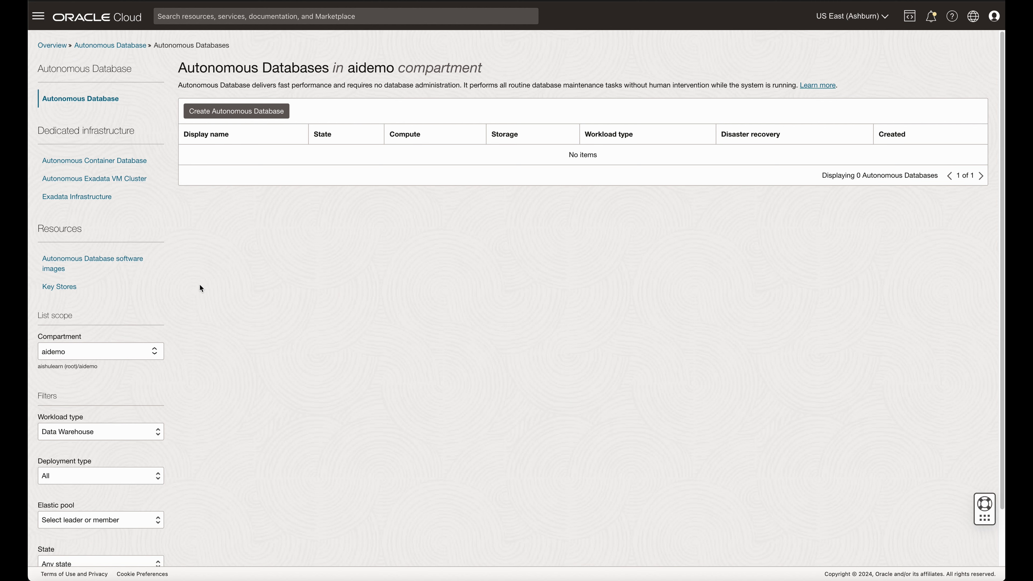
Step: Start creating an Autonomous Database with aidemoadb as both its display name and its database name
click(245, 111)
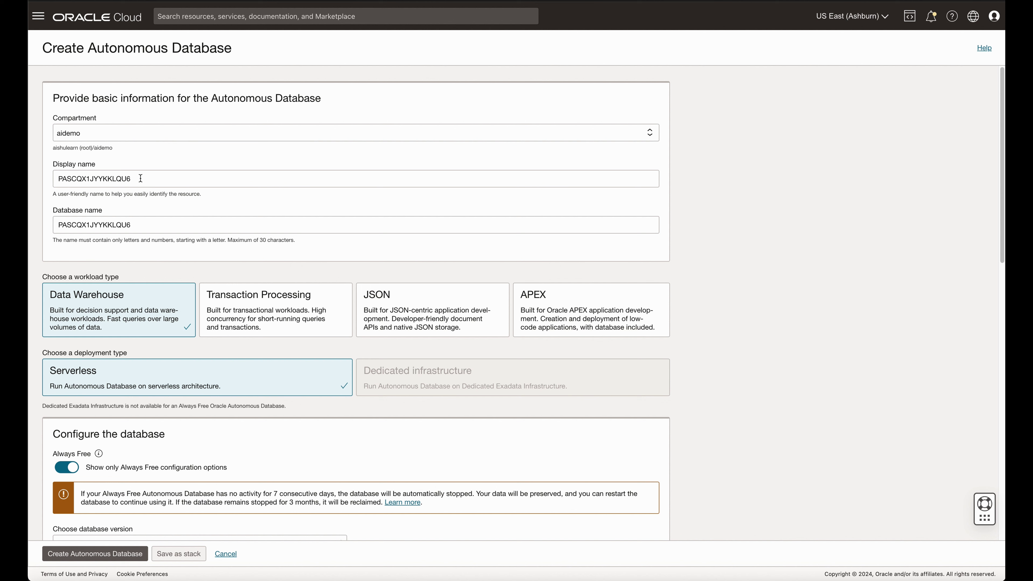
click(141, 178)
key(super+a)
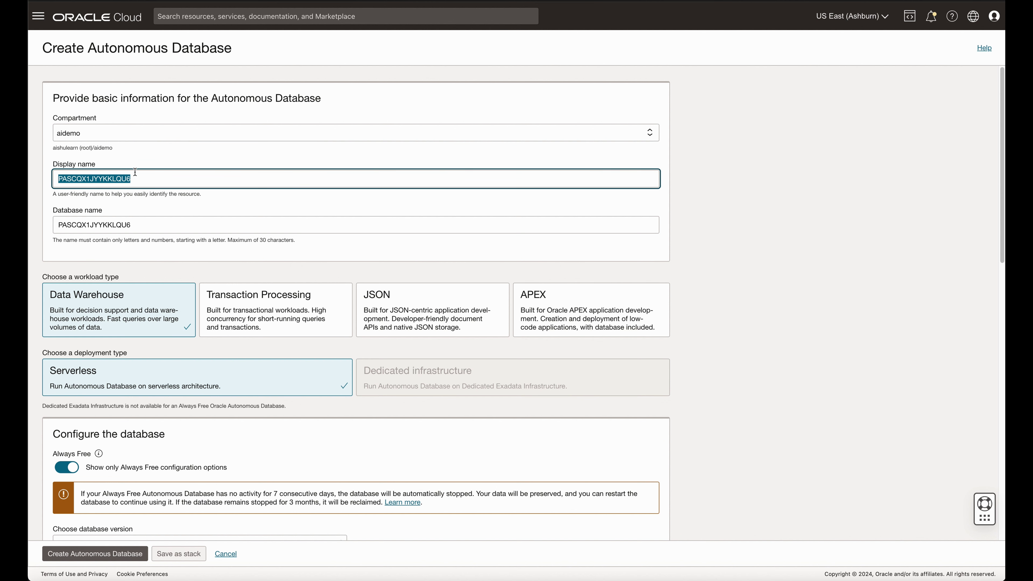
text(aidemoadb)
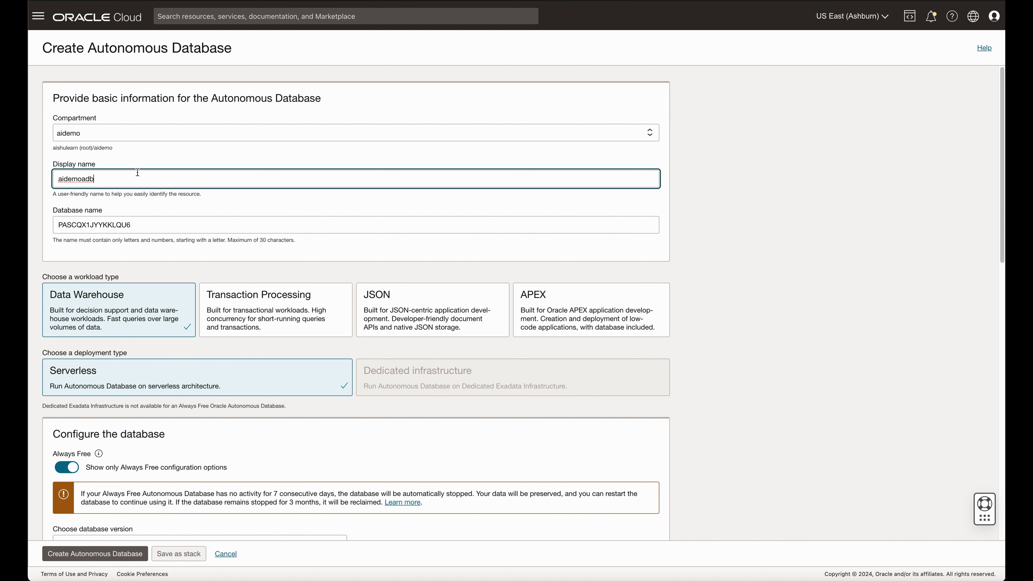
drag(101, 181, 28, 178)
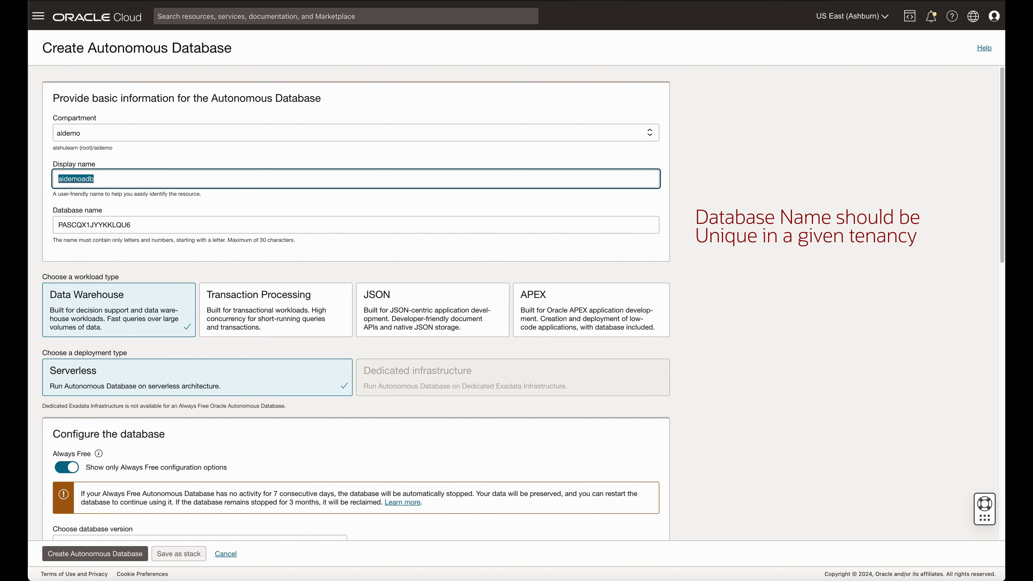
click(139, 228)
double_click(140, 229)
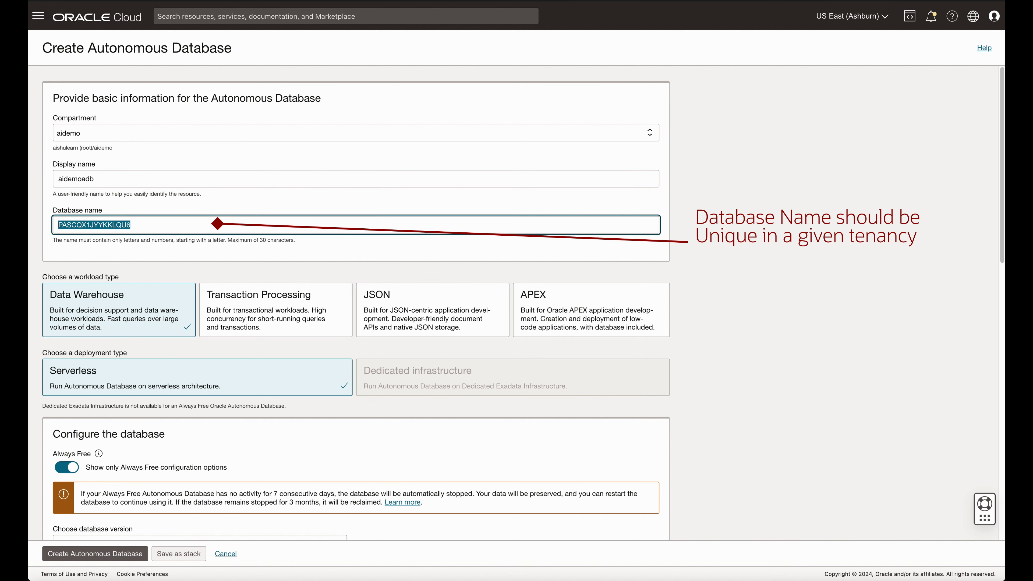
text(aidemoadb)
click(39, 223)
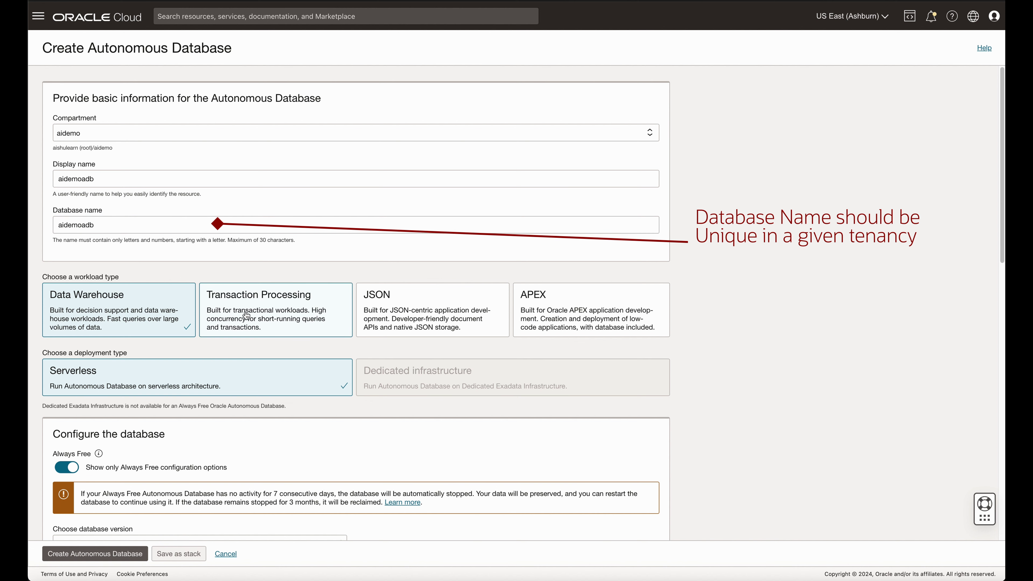
Step: Inspect the configuration options and database versions offered without Always Free, and switch Always Free back on
scroll(289, 310, down, 2)
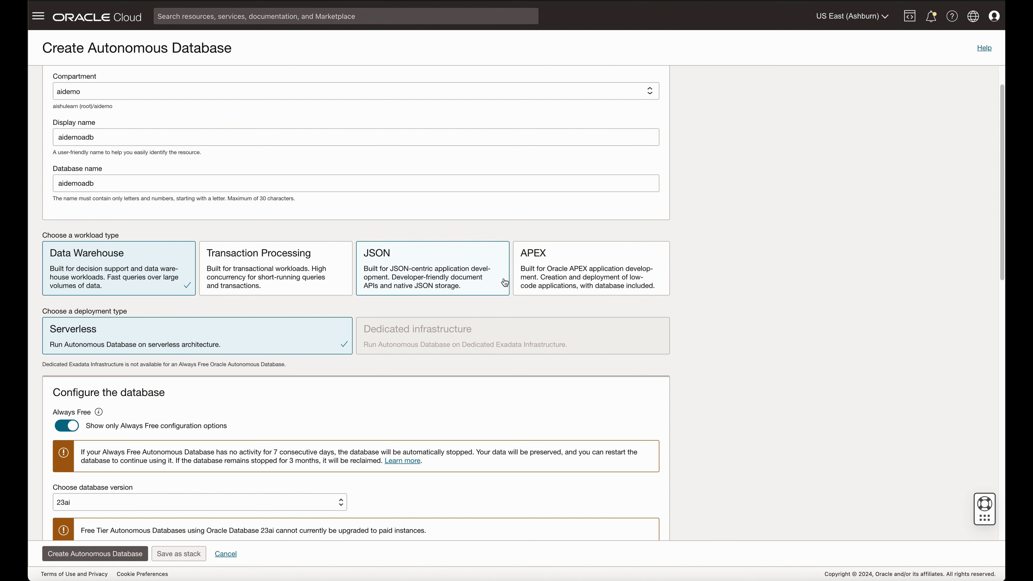
scroll(563, 281, down, 3)
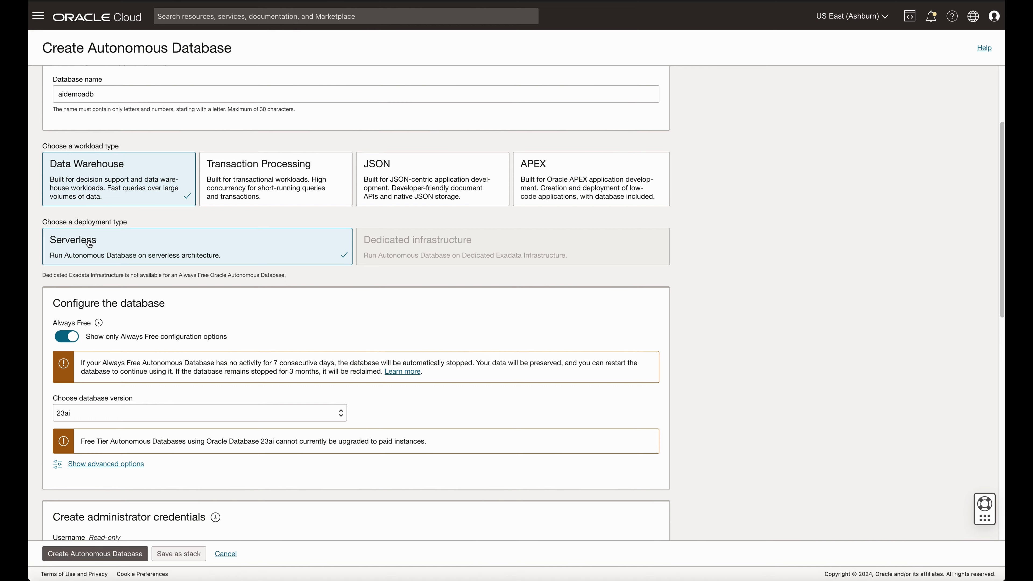
scroll(89, 242, down, 5)
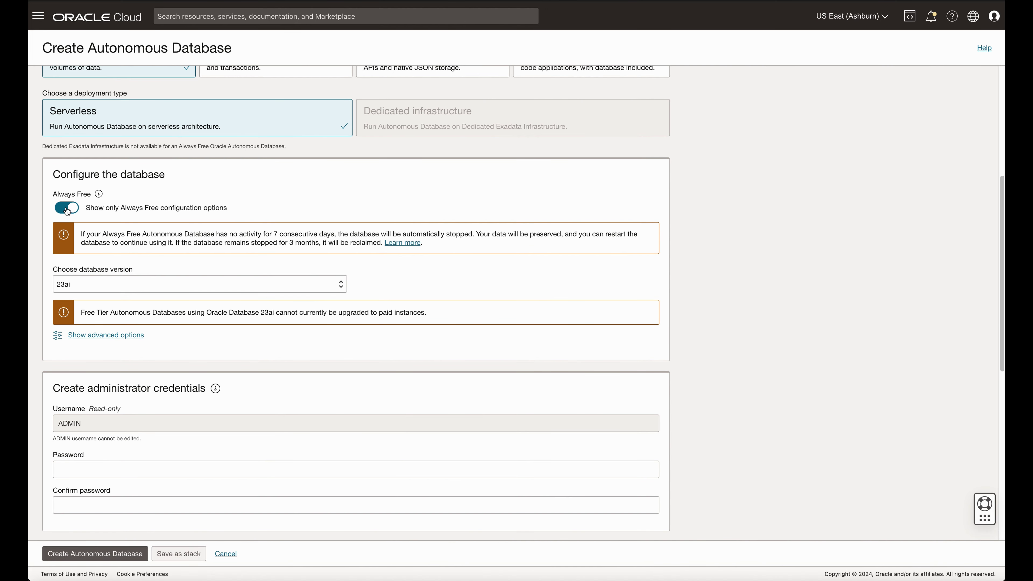
click(68, 209)
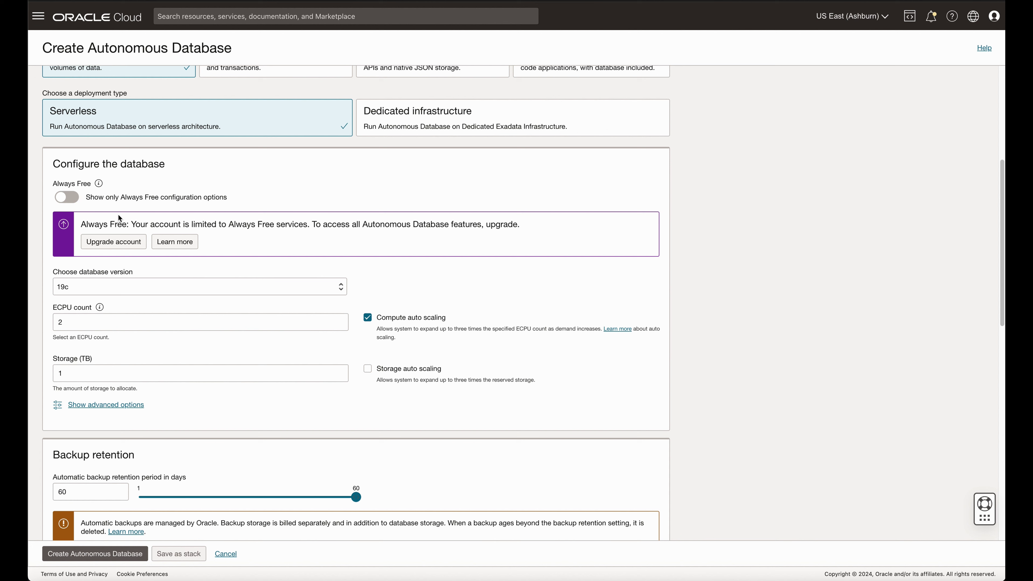
click(171, 287)
click(233, 295)
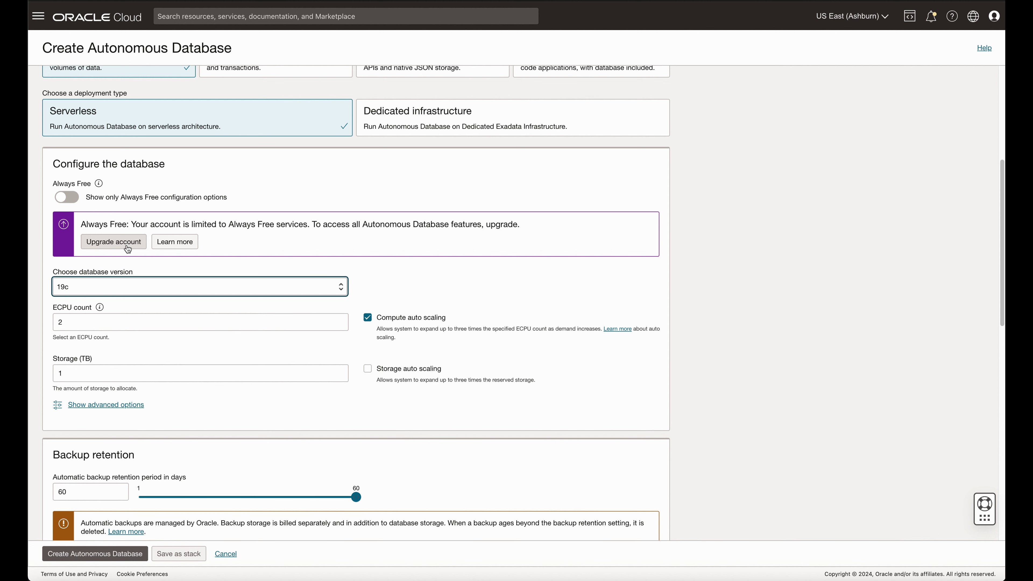
click(77, 199)
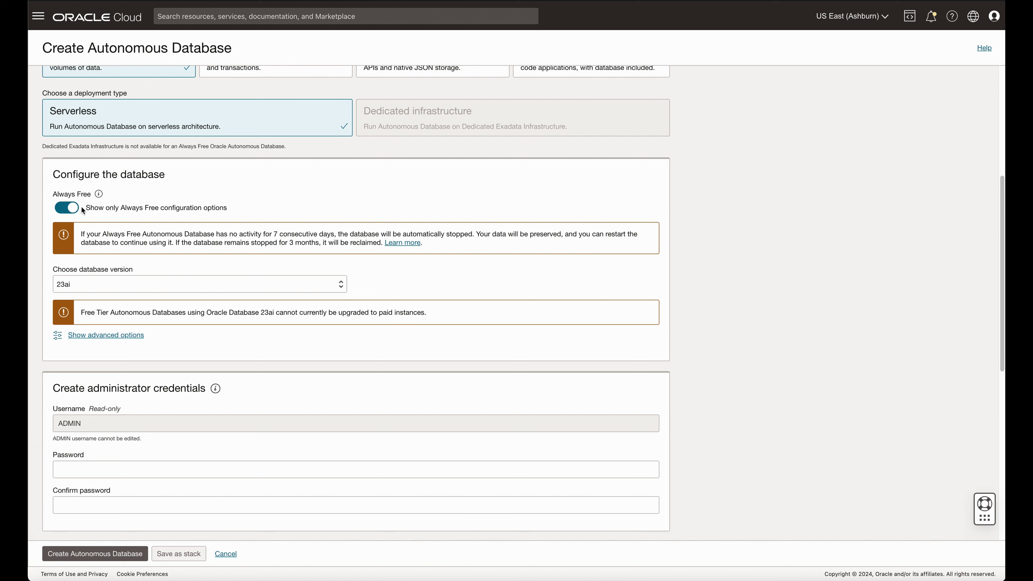
Step: Choose 23ai as the version of the Always Free database
click(126, 285)
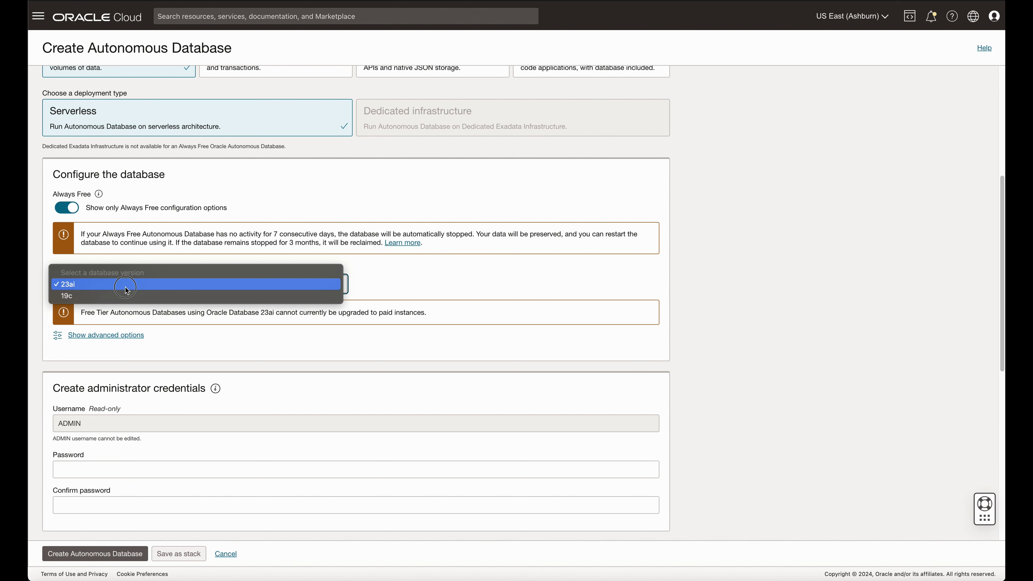
click(103, 289)
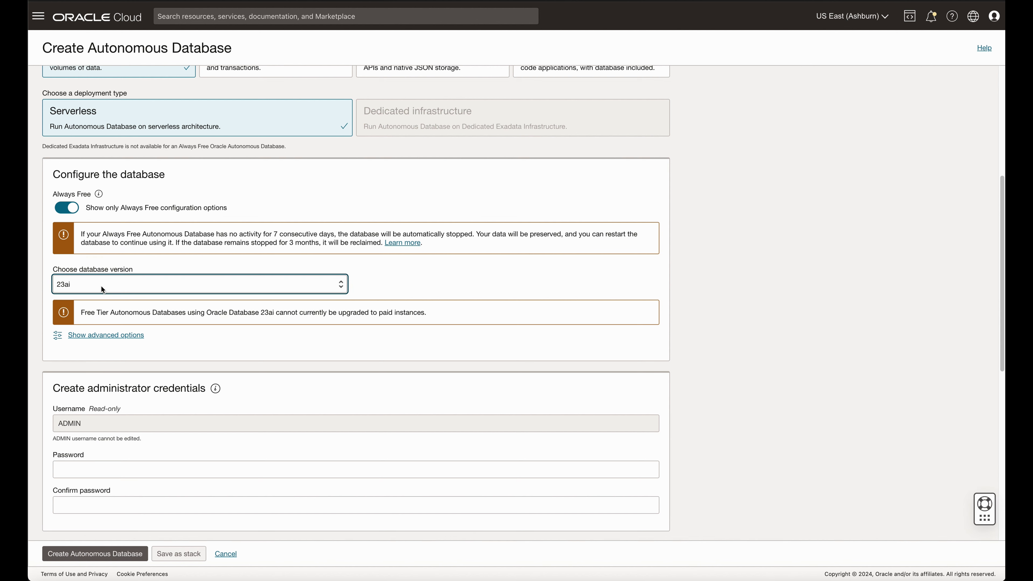
click(246, 246)
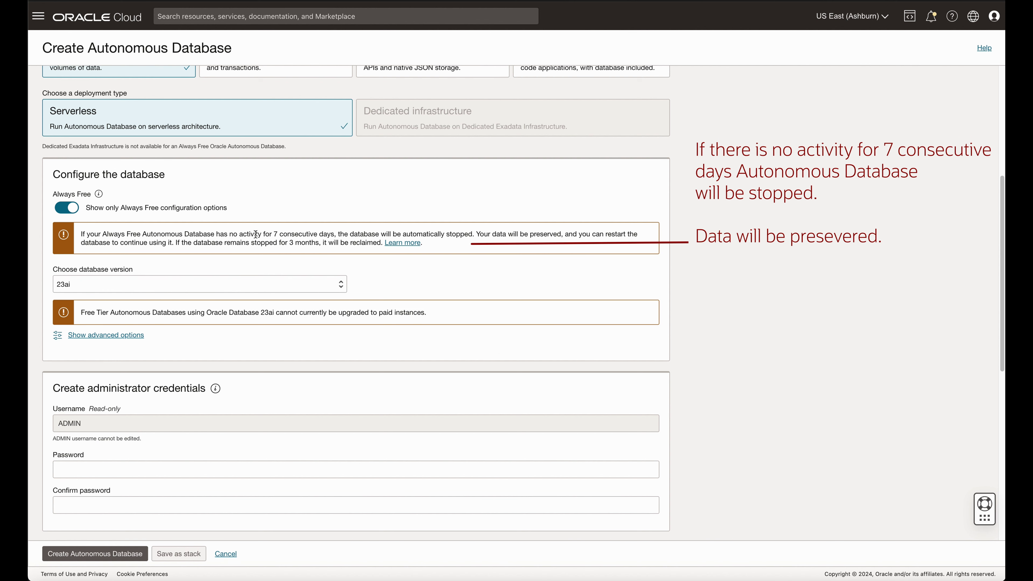
Step: Review the Always Free inactivity notice, the 23ai upgrade notice and the administrator credentials section
drag(274, 234, 334, 235)
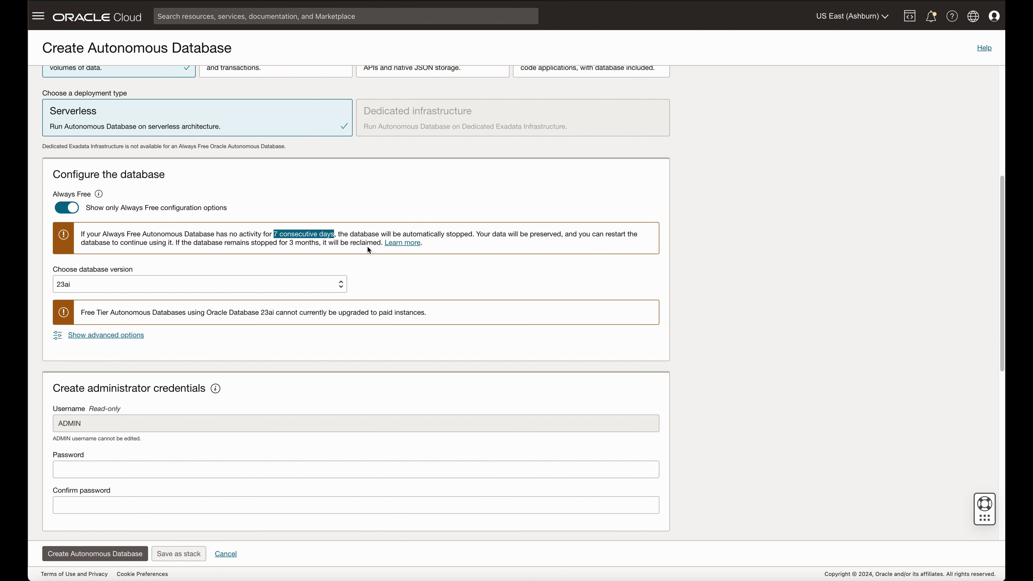
scroll(370, 258, down, 2)
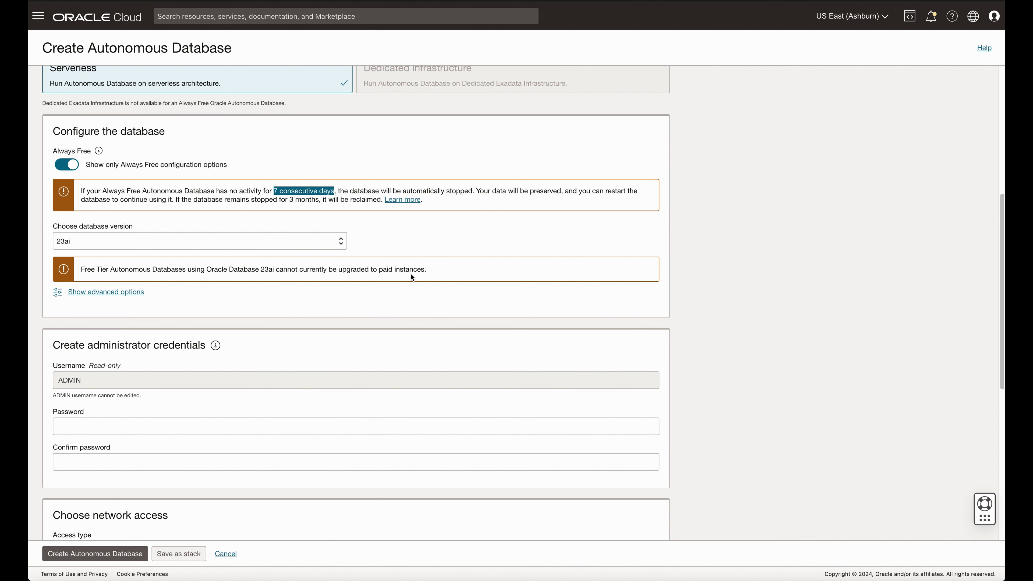
scroll(420, 275, down, 4)
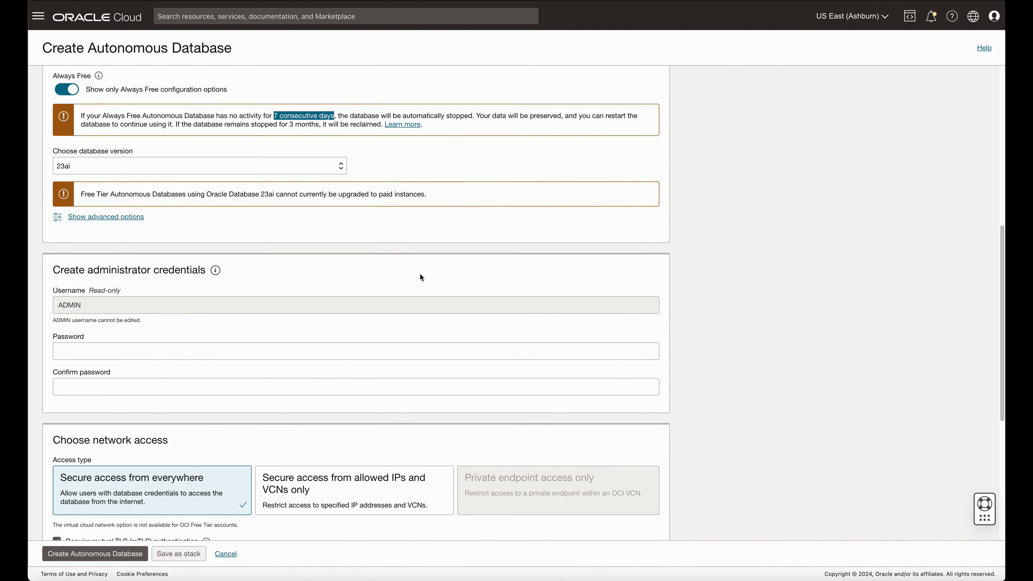
Step: Enter the administrator password for the ADMIN account and repeat it in the confirmation field
scroll(420, 275, down, 6)
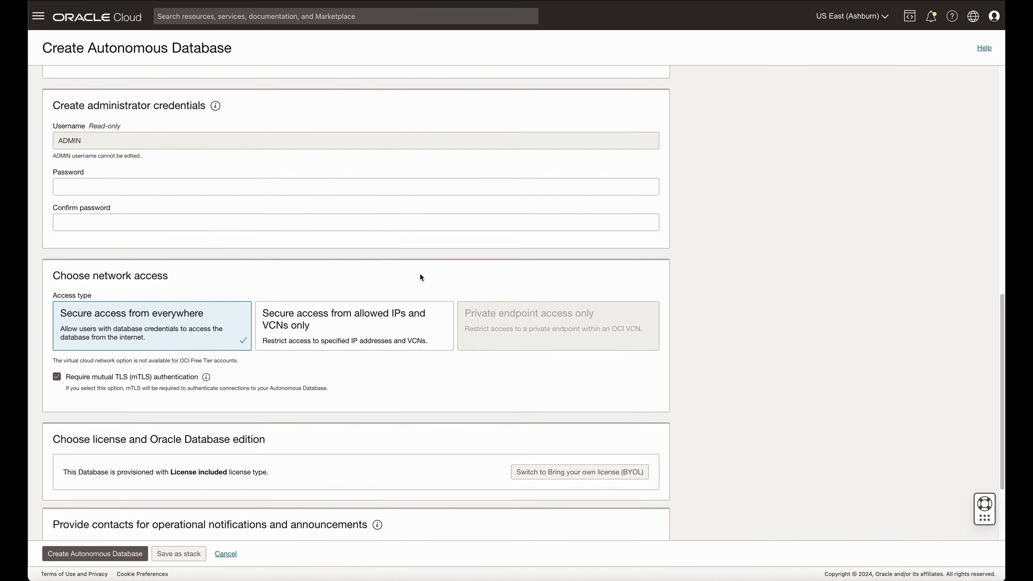
click(237, 187)
text(•••••••)
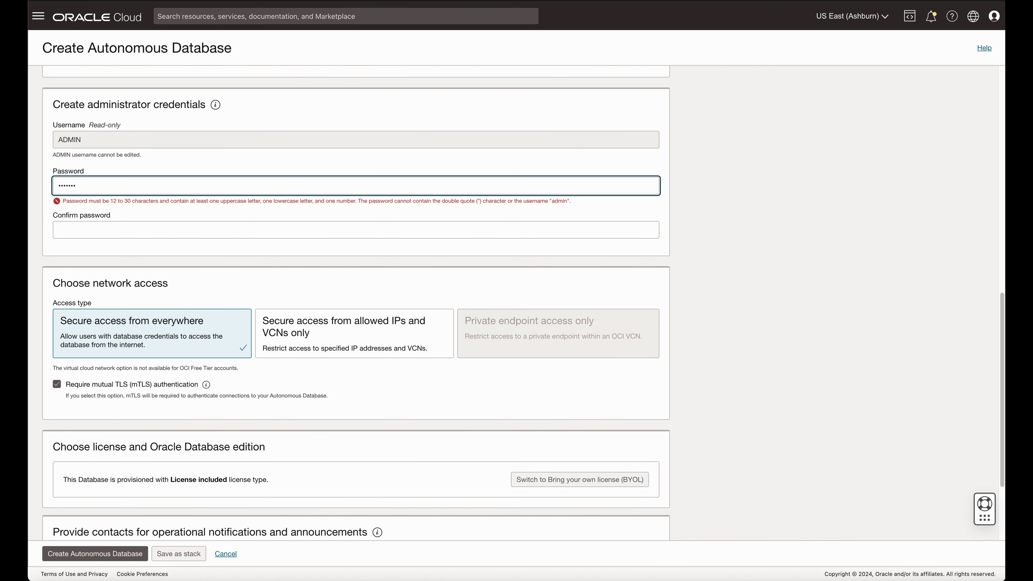
text(••••••)
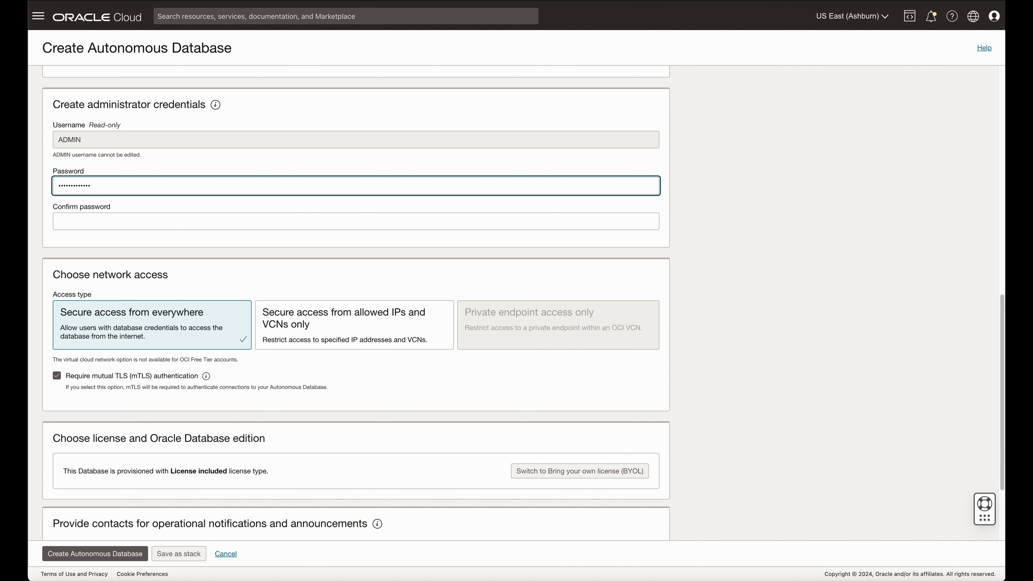
click(355, 222)
text(•••••••)
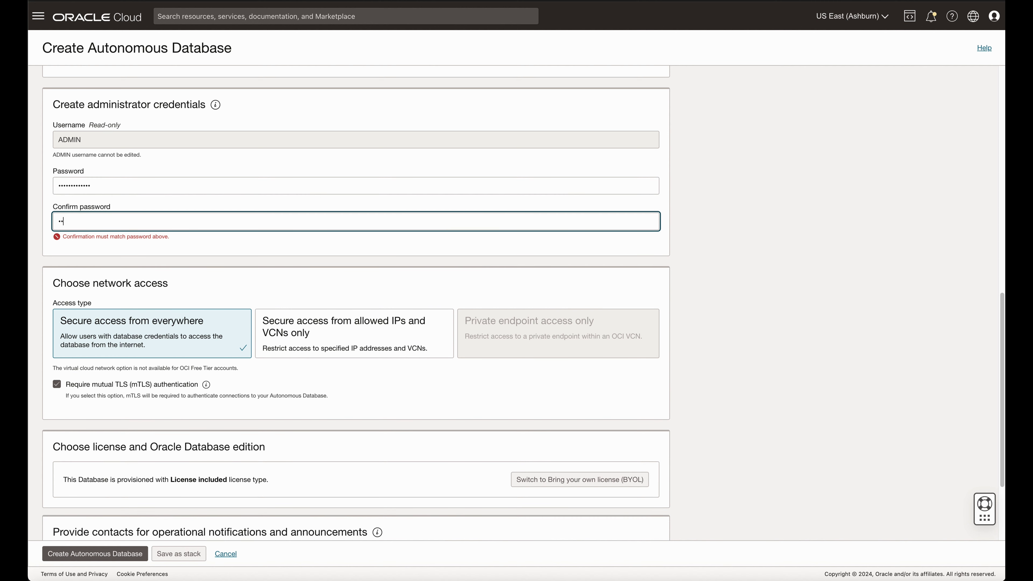
text(••••••)
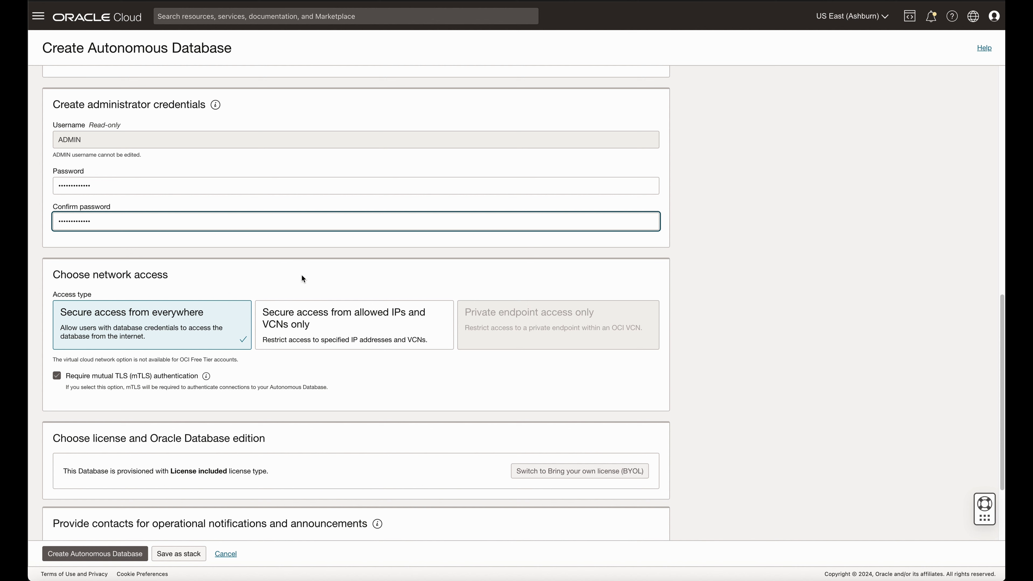
click(726, 357)
Step: Review the network access and license type settings, and create the Autonomous Database with them
scroll(726, 357, down, 3)
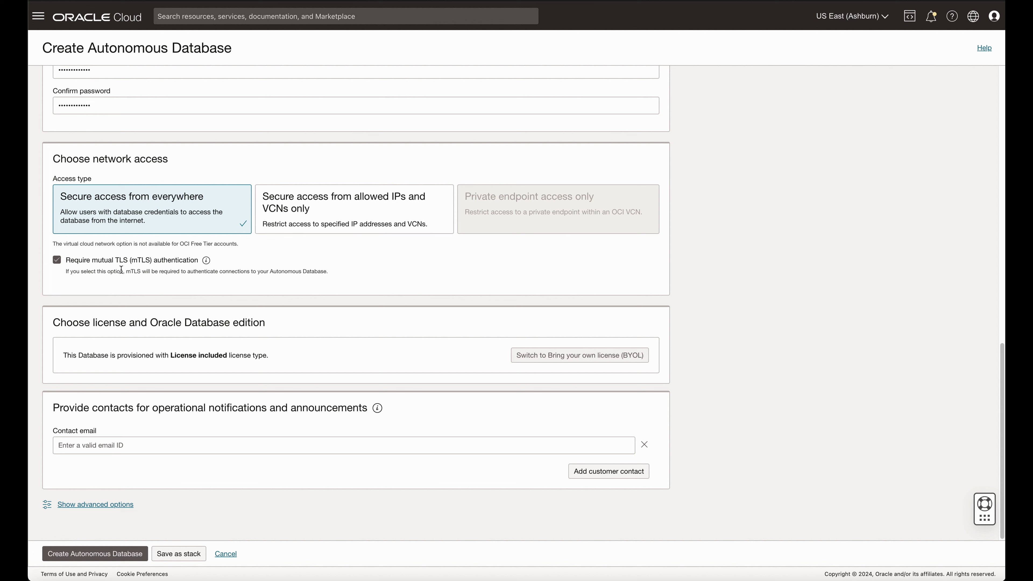
drag(168, 355, 226, 358)
click(351, 365)
click(114, 554)
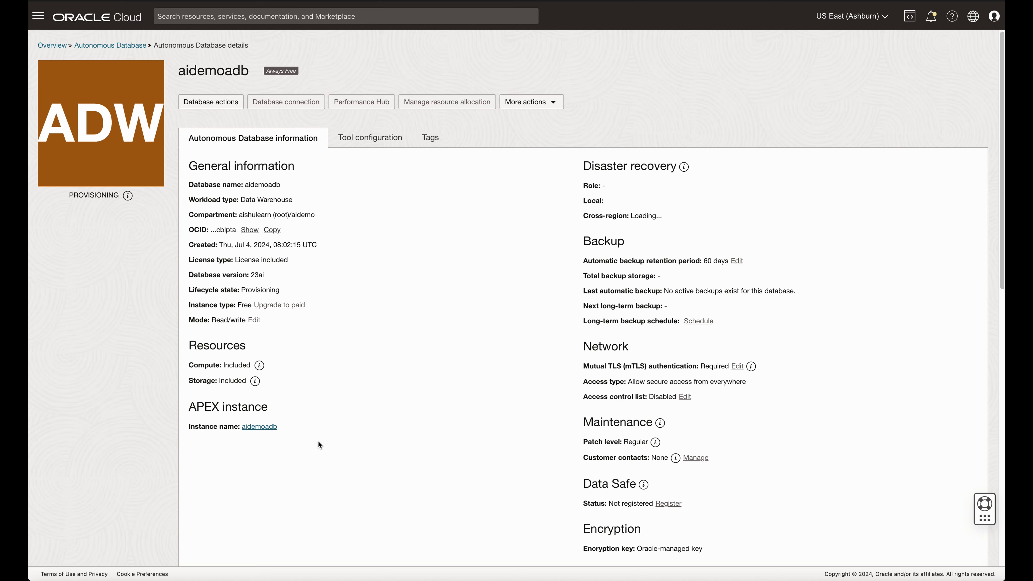
Step: Go through all four stops of the guided console tour for the new database and finish it
scroll(318, 441, down, 4)
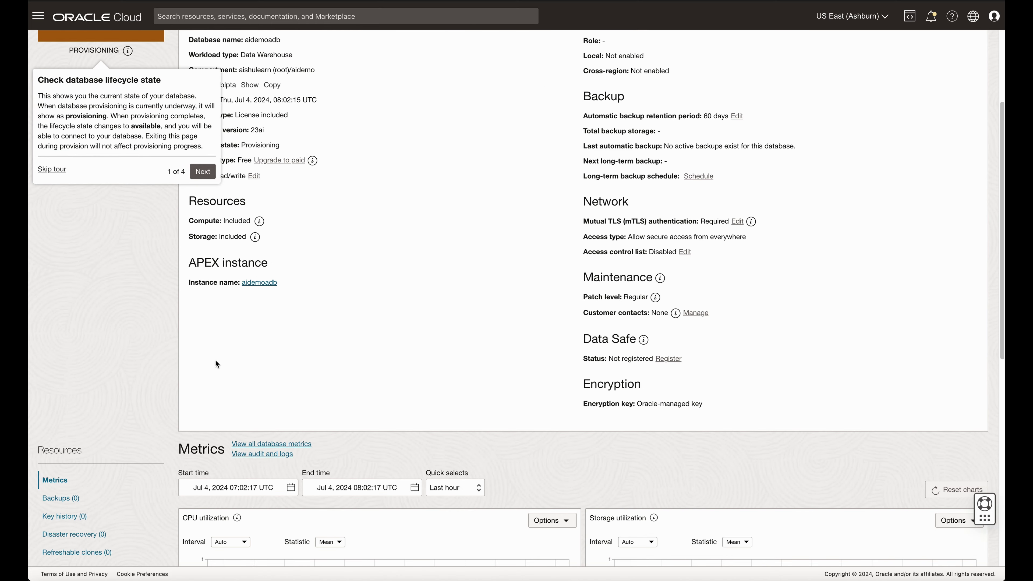
click(201, 174)
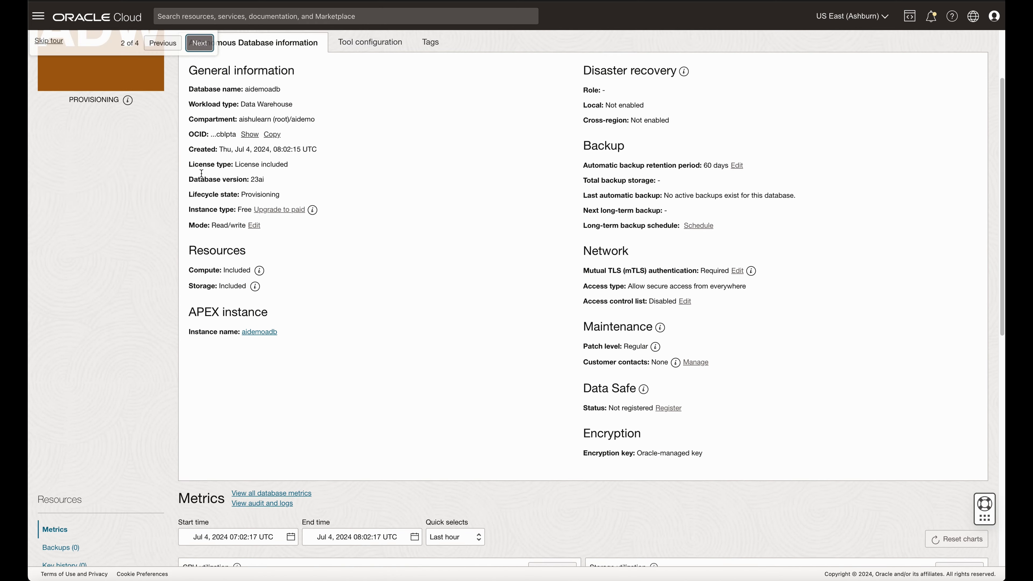
click(226, 167)
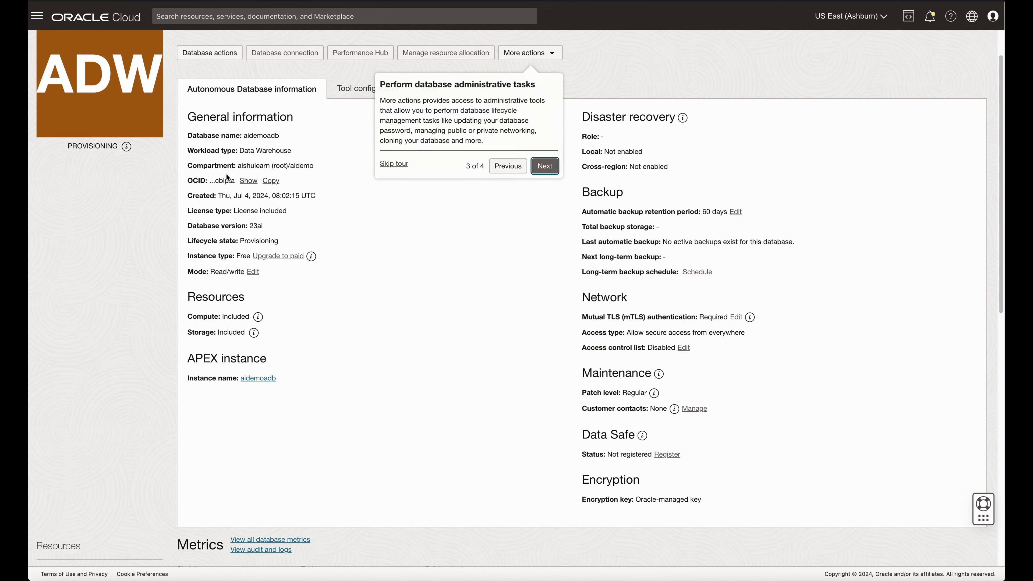
click(545, 166)
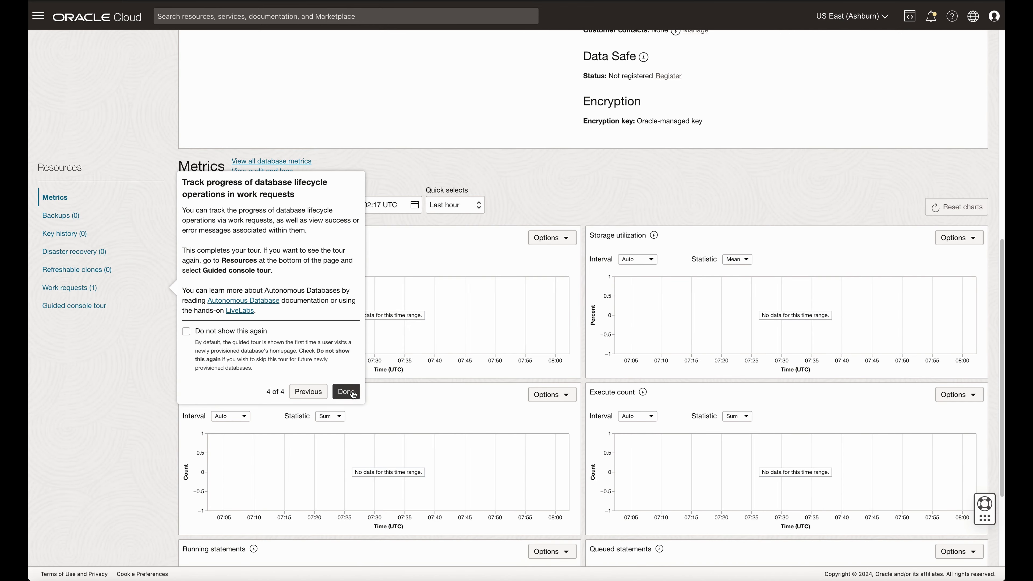
click(353, 393)
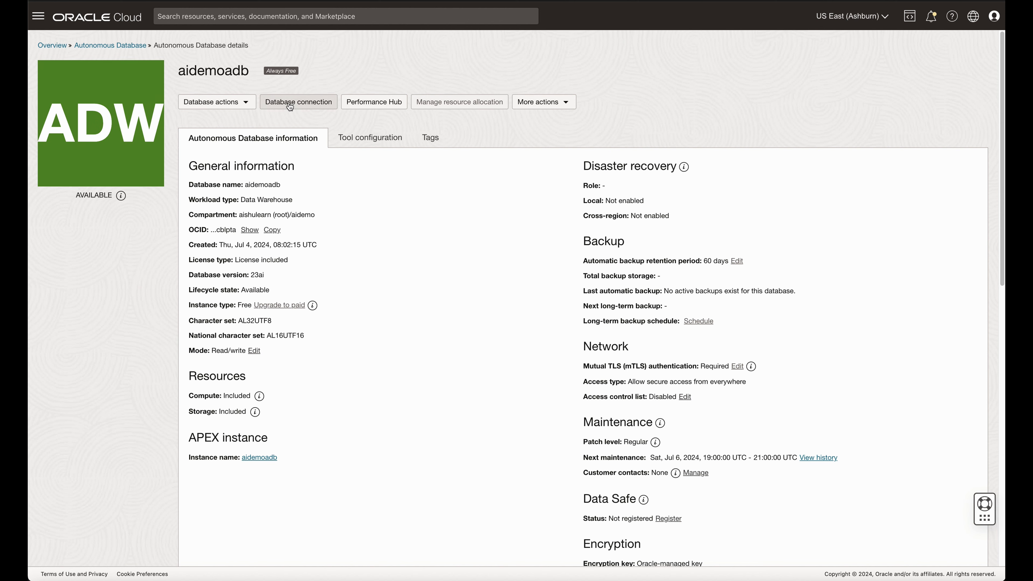
Step: Open the complete set of database actions for aidemoadb and go to the Database Users administration page
click(247, 103)
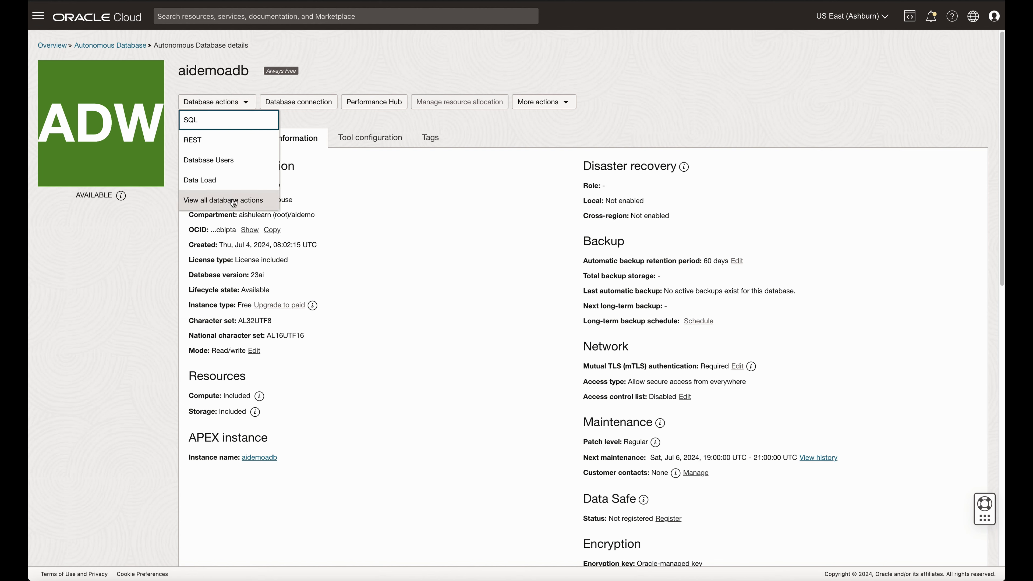
key(Escape)
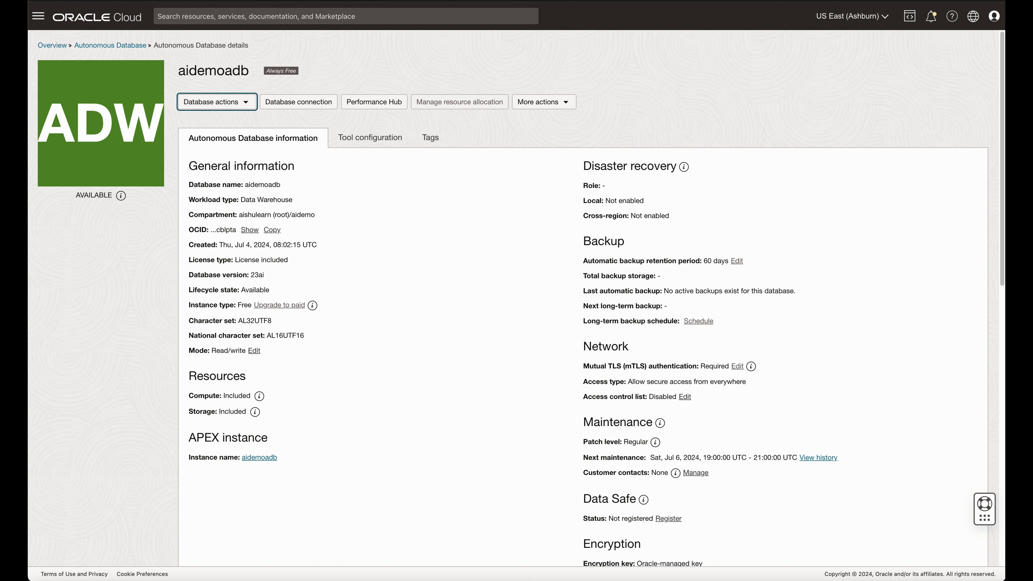
click(250, 106)
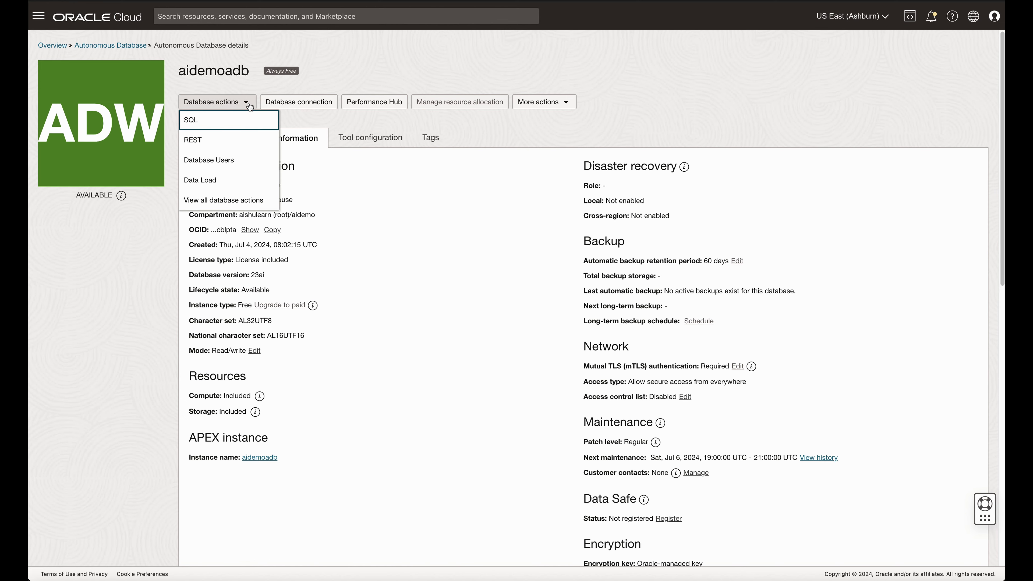
click(244, 199)
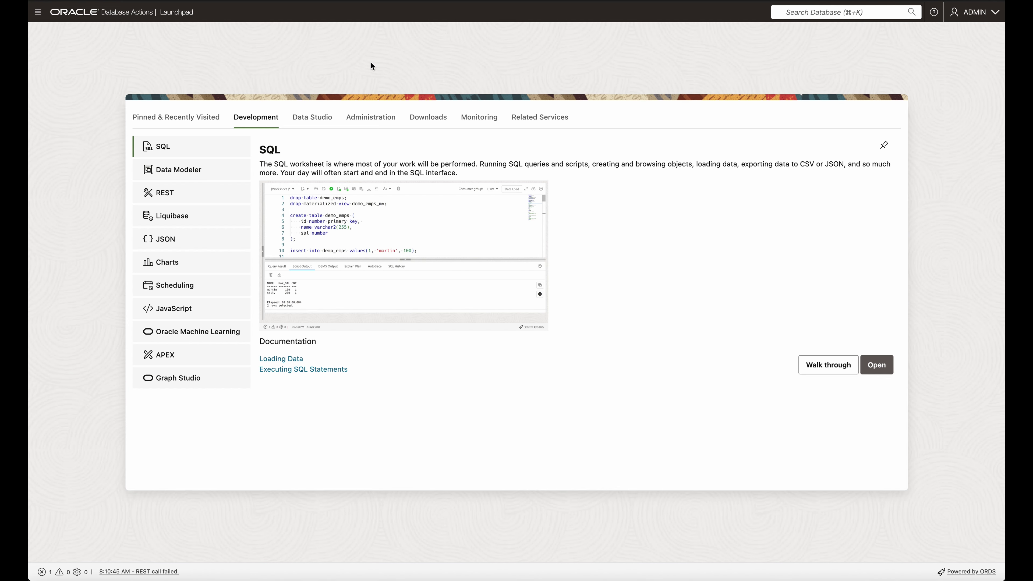
click(38, 14)
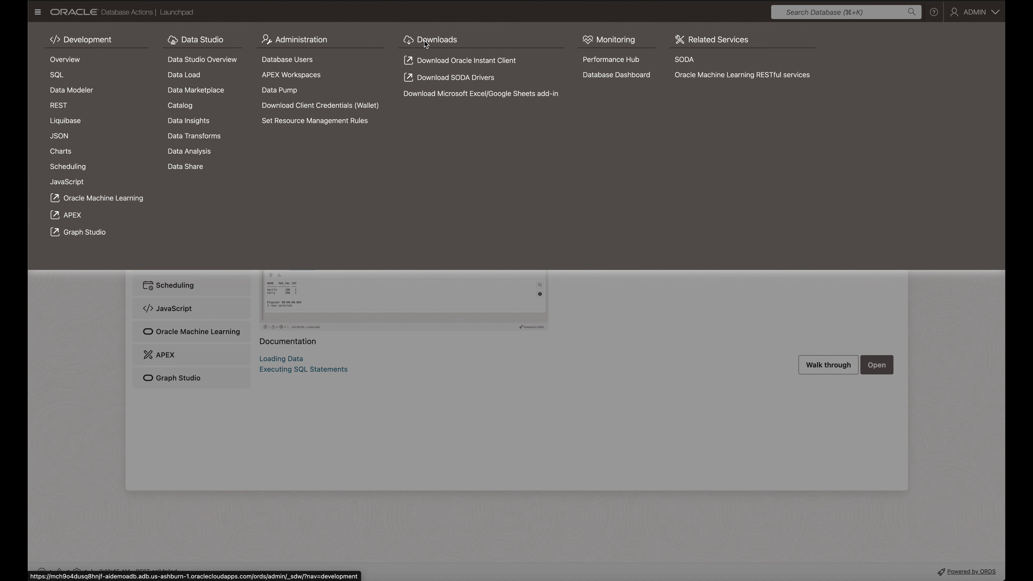
click(286, 62)
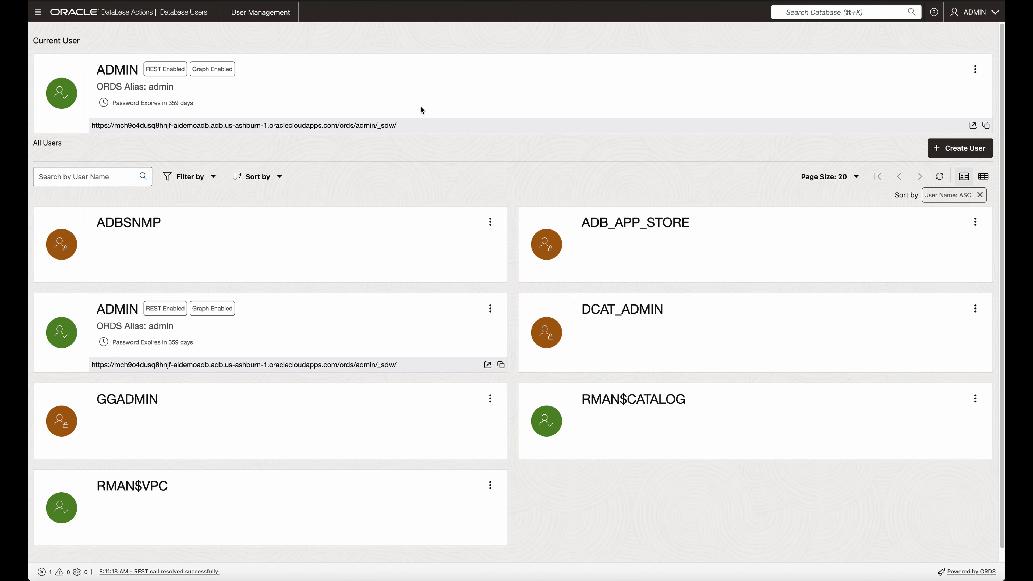
Step: Start creating a database user named DOCUSER and enter and confirm the user's password
click(962, 150)
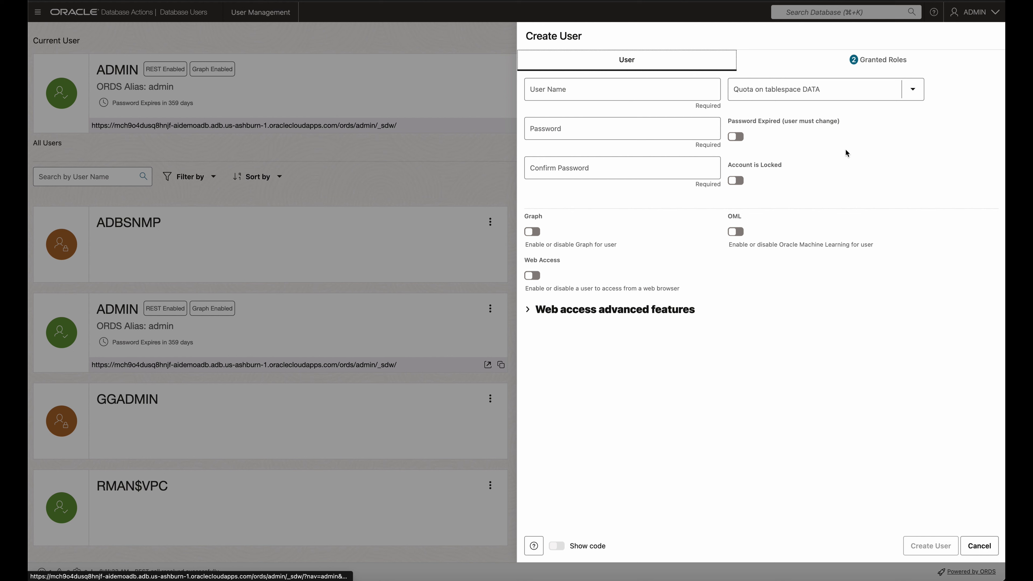
click(613, 92)
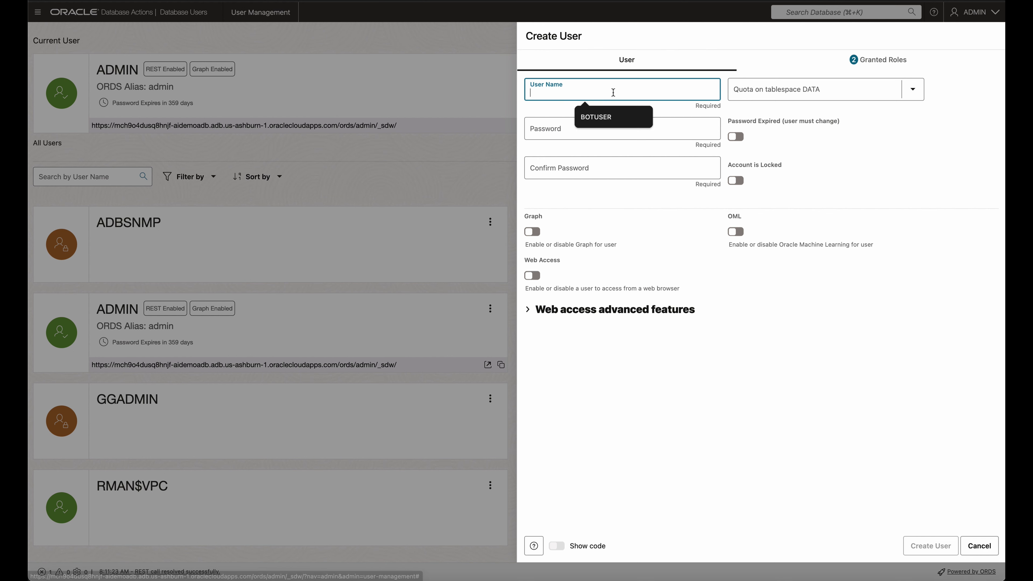
text(D)
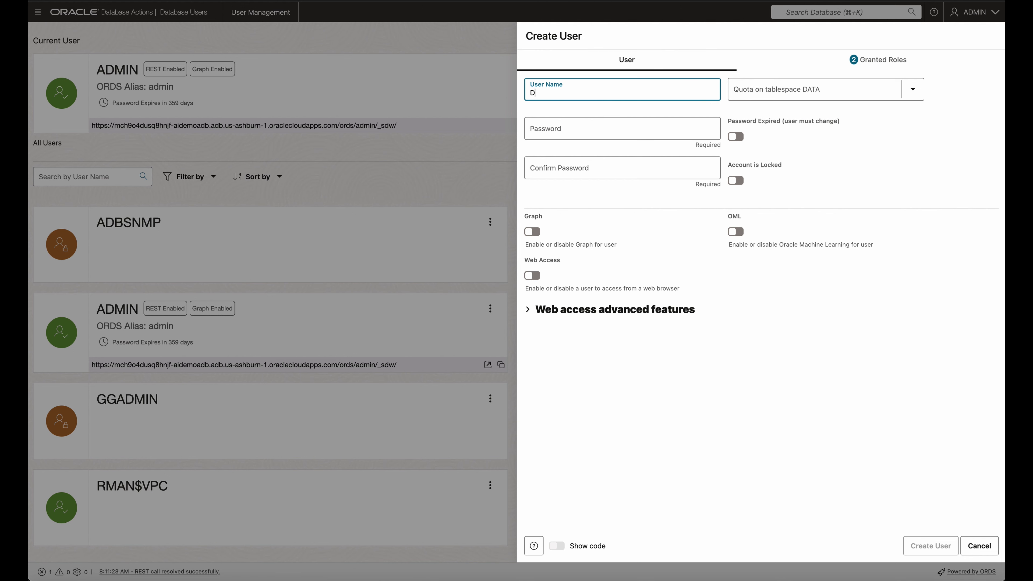
text(OCUSER)
key(Tab)
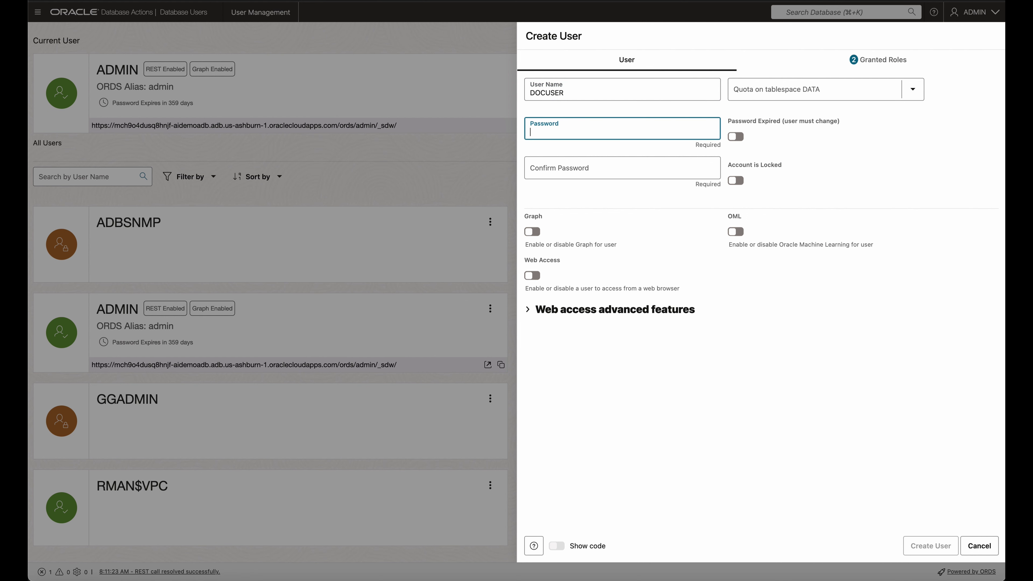
key(ctrl+v)
key(Tab)
text(••)
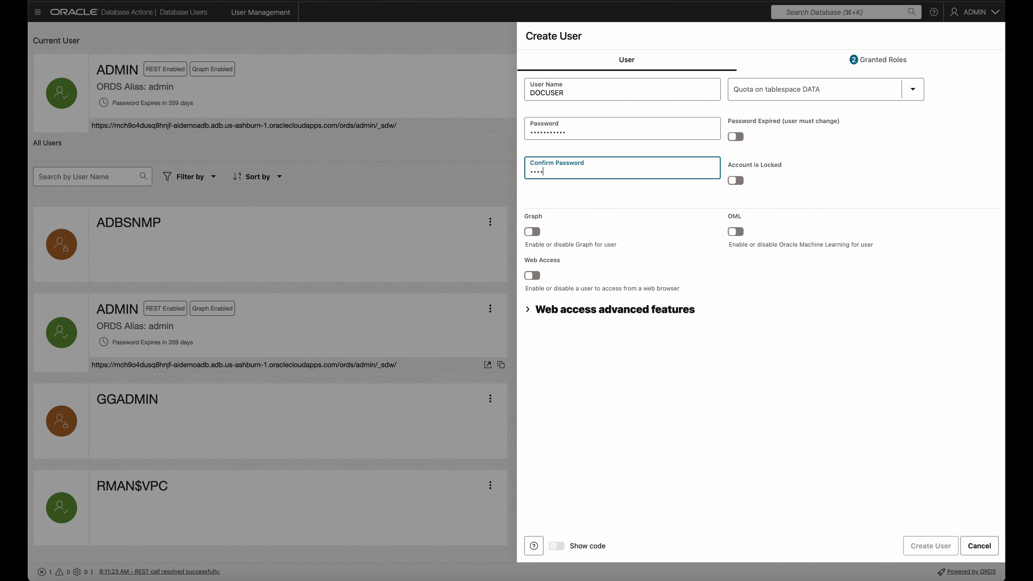
text(•••••••••)
click(684, 219)
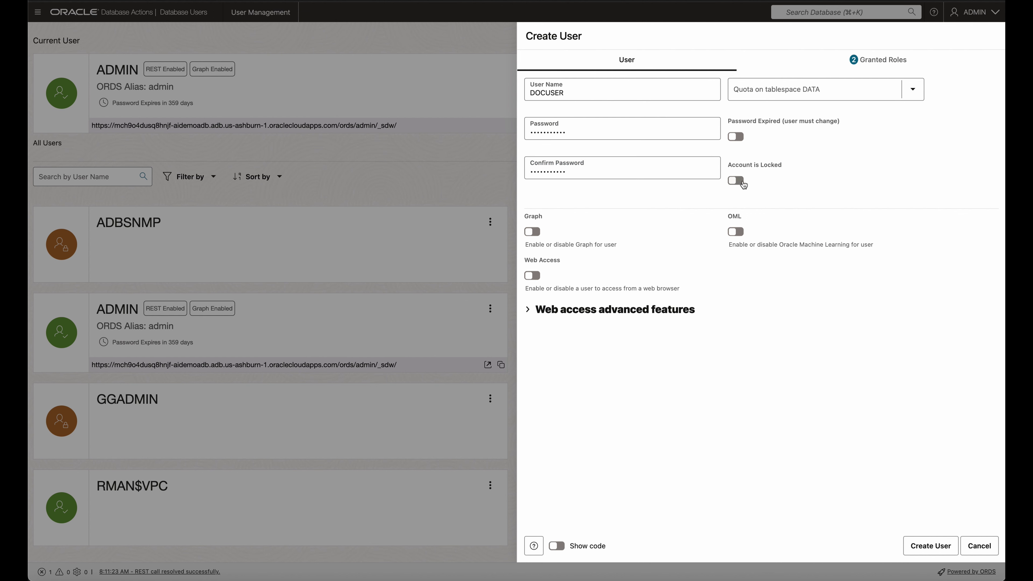
Step: Enable OML, Graph and Web Access for the DOCUSER account
click(726, 232)
click(533, 232)
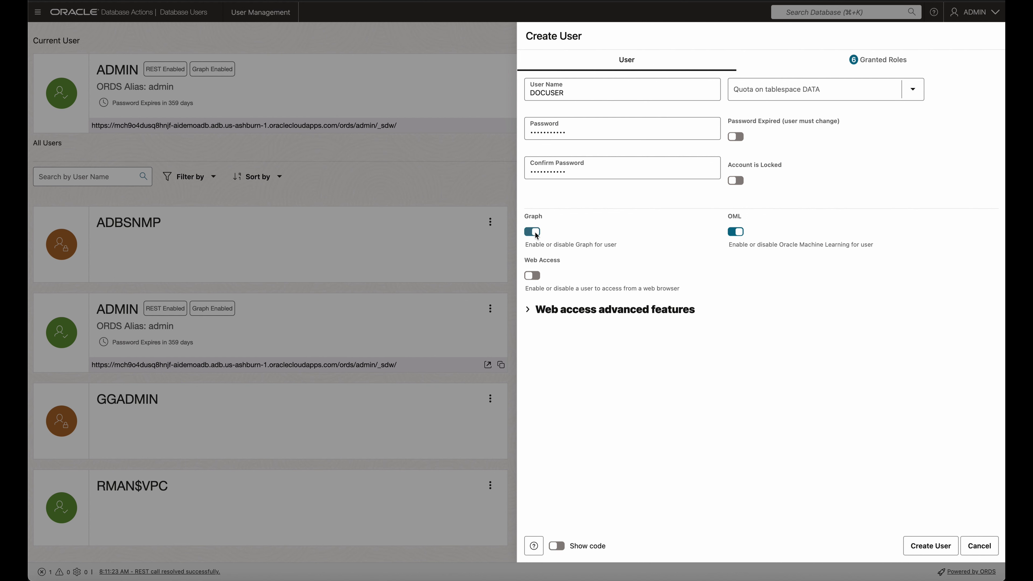
click(535, 278)
Step: Set DOCUSER's quota on tablespace DATA to UNLIMITED, show the web access advanced features and try to create the user
click(912, 89)
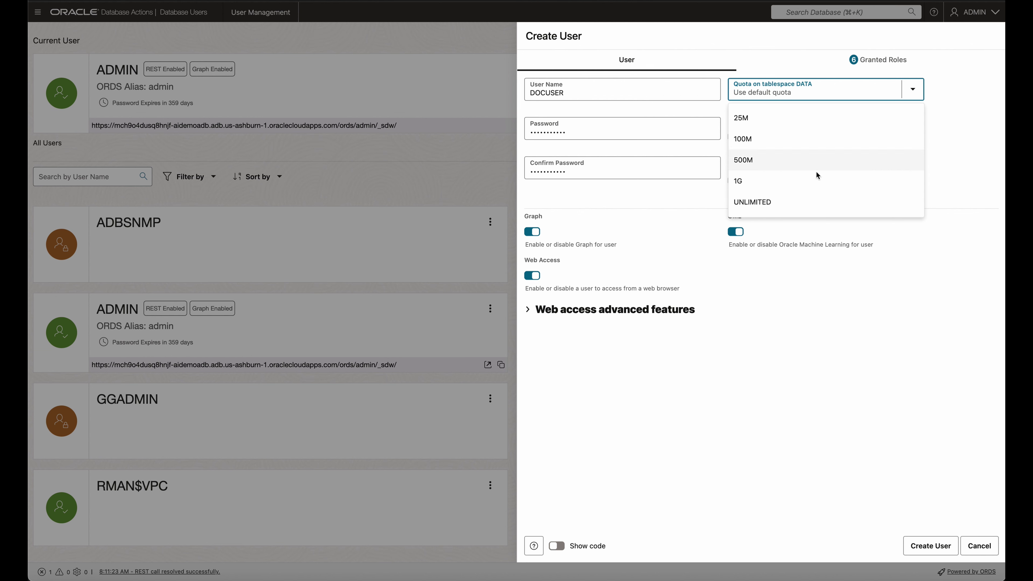
click(816, 200)
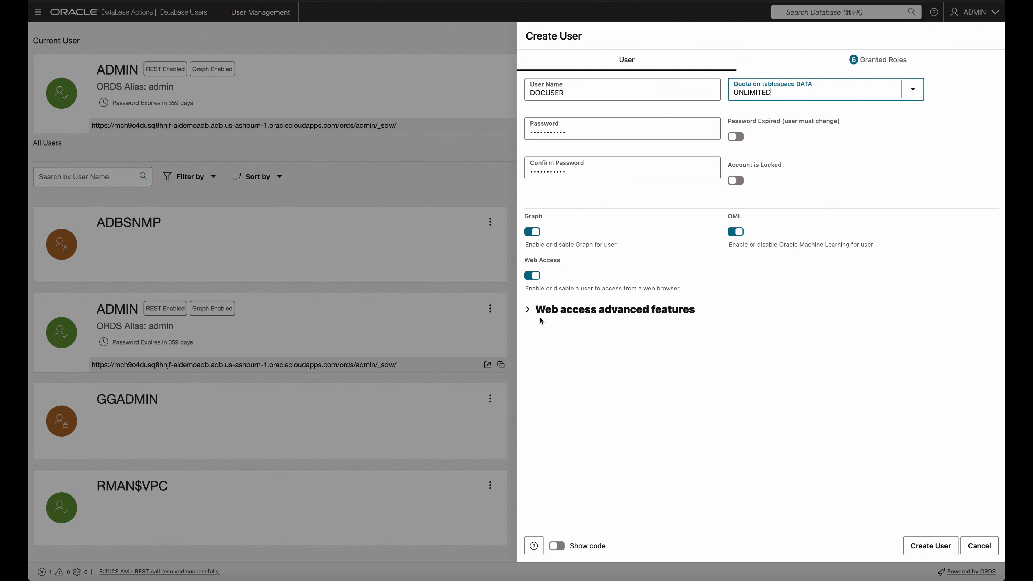
click(528, 309)
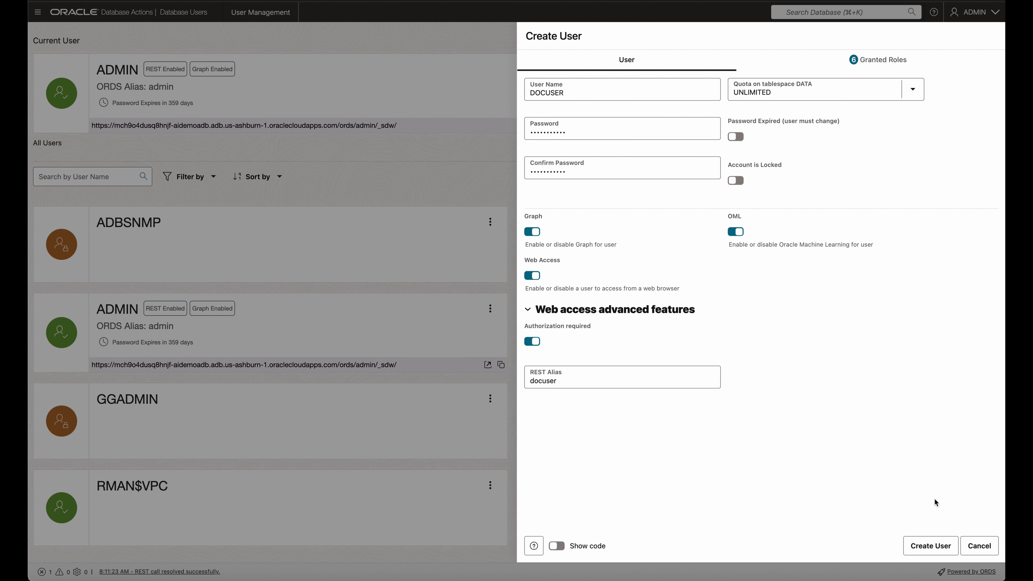
click(942, 547)
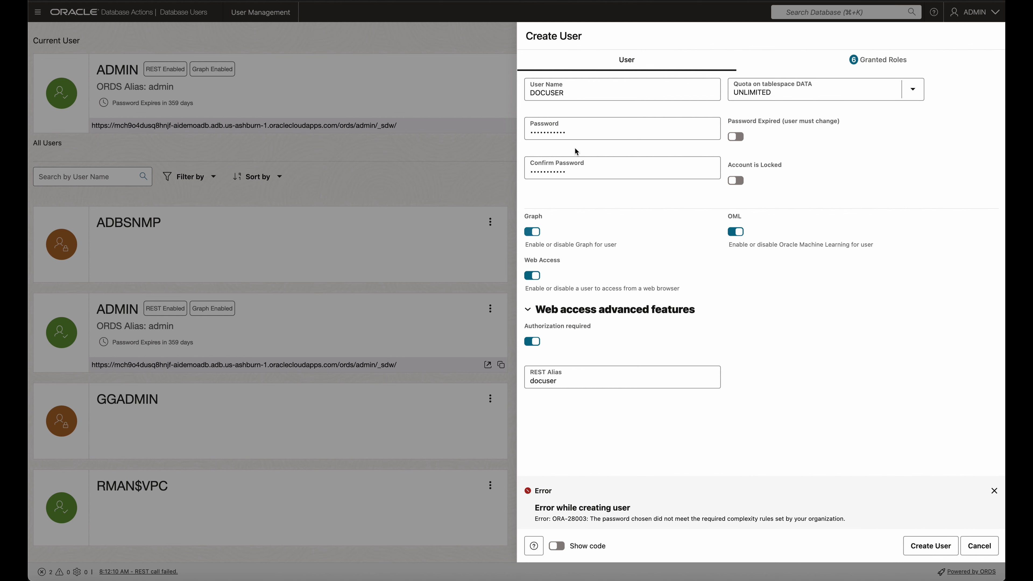
Step: Replace DOCUSER's password with a different one, confirm it and create the user
click(570, 135)
drag(571, 135, 484, 134)
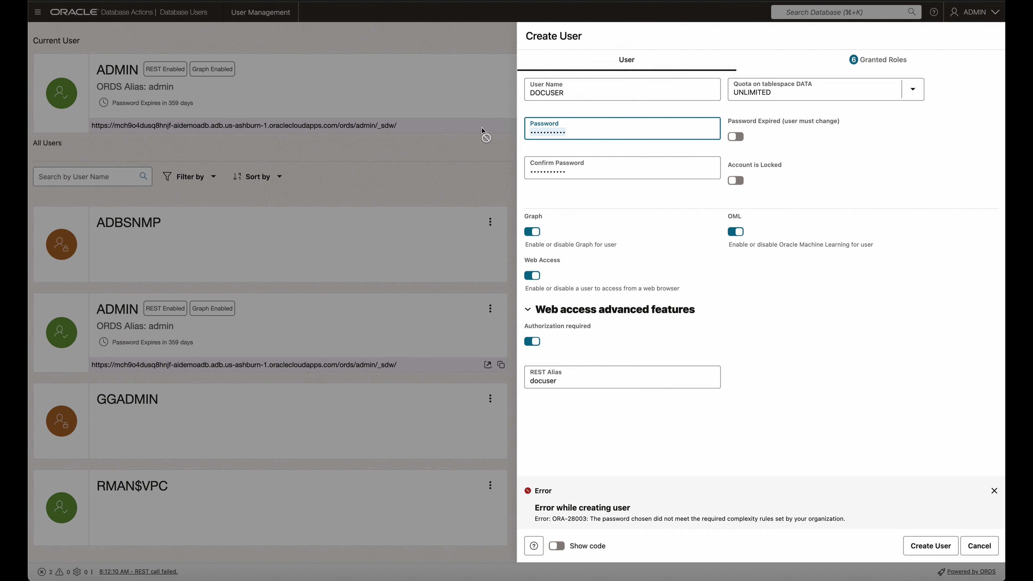
key(super+v)
key(Tab)
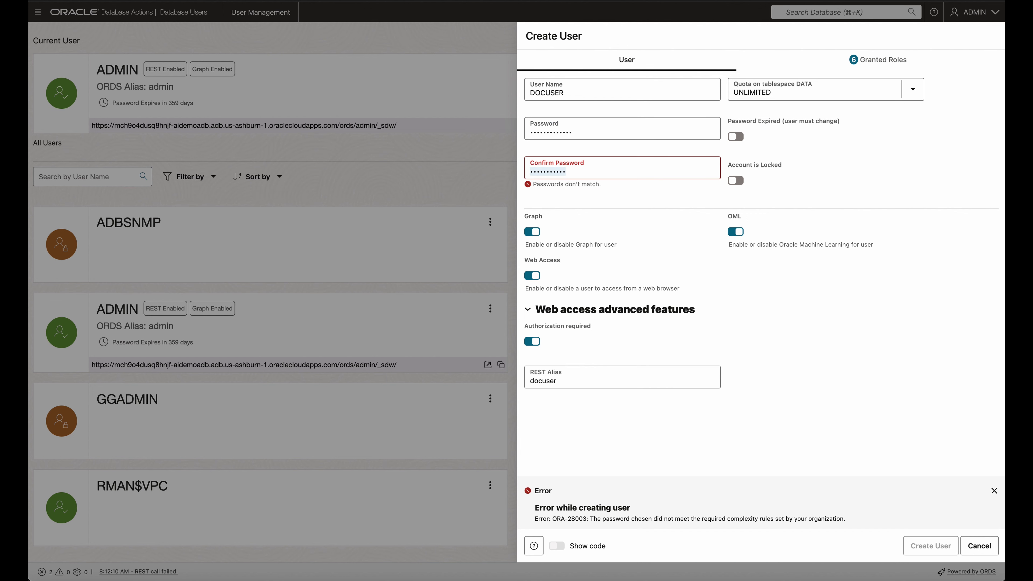
text(••)
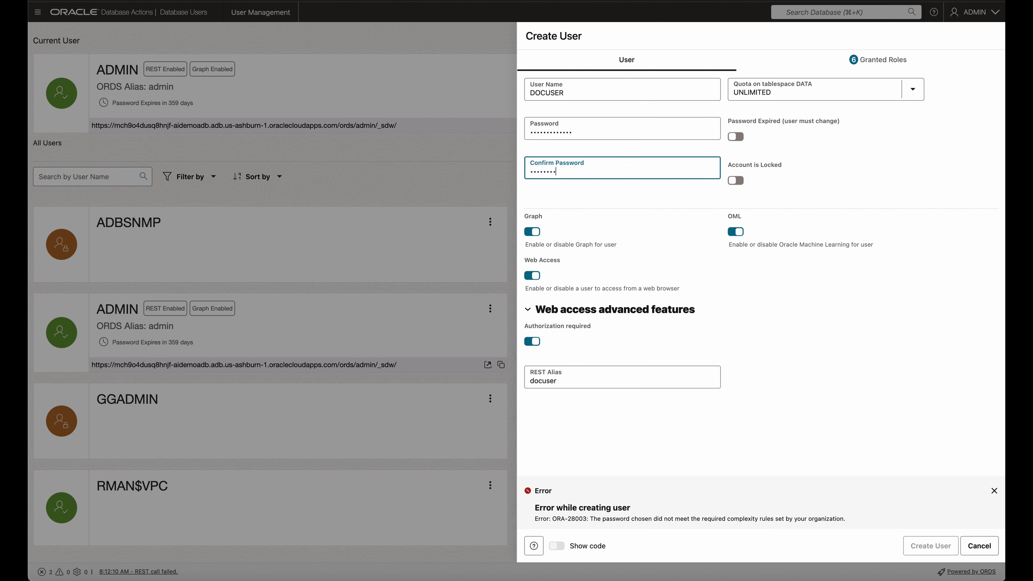
text(•••••••••••)
click(797, 330)
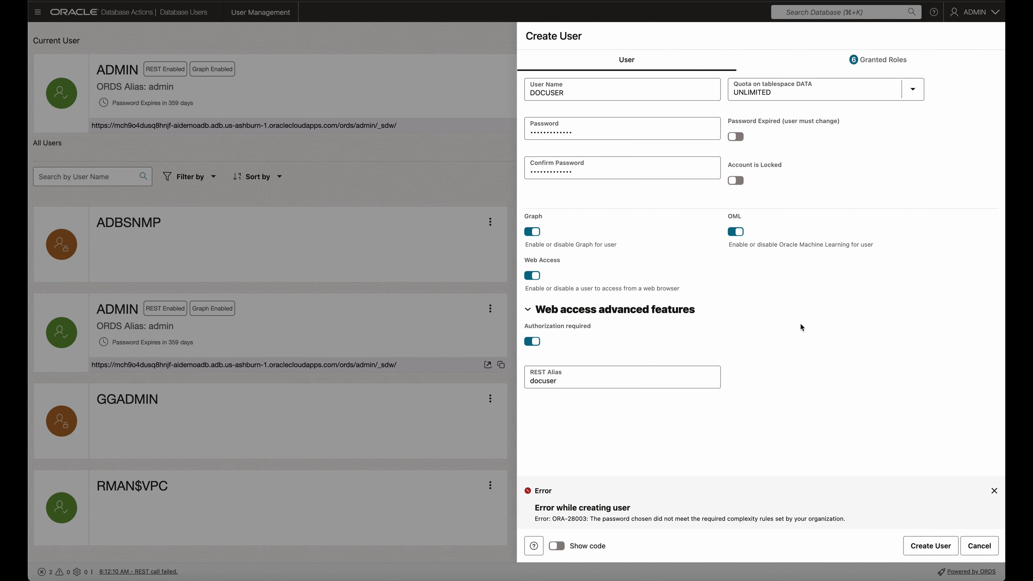
click(927, 549)
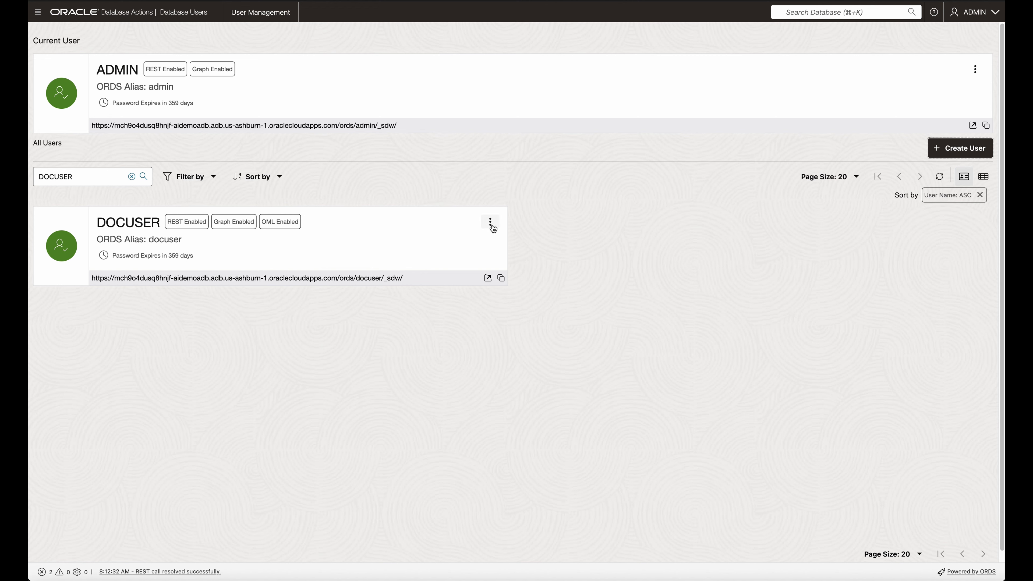
Step: Open DOCUSER for editing to check its settings and close it without applying changes
click(490, 225)
click(517, 241)
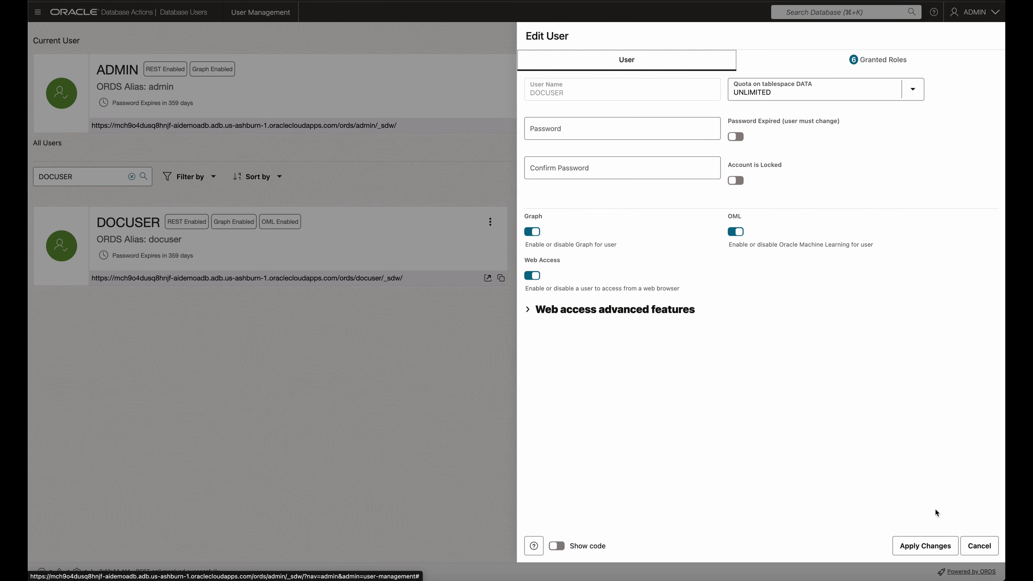
click(979, 545)
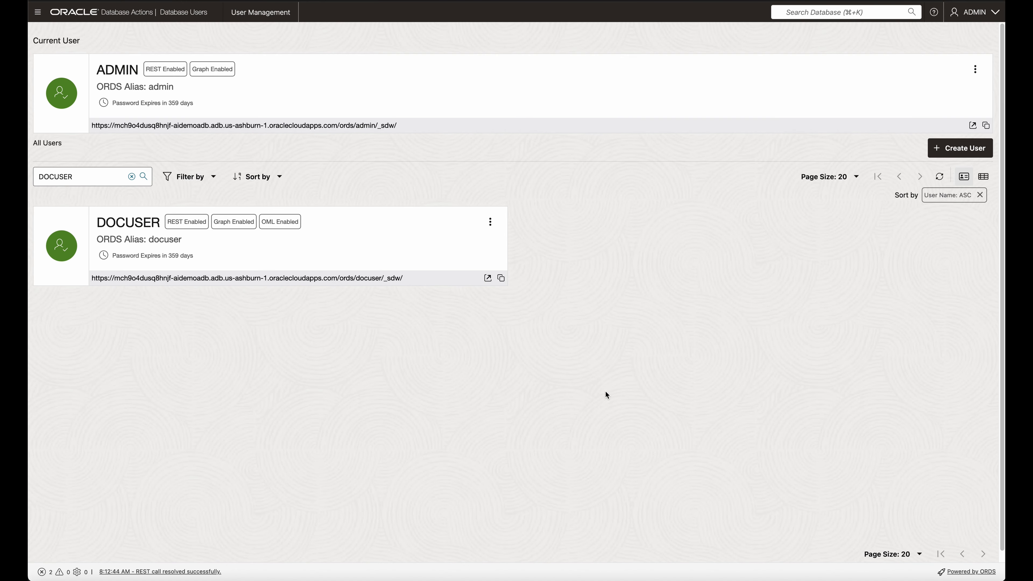